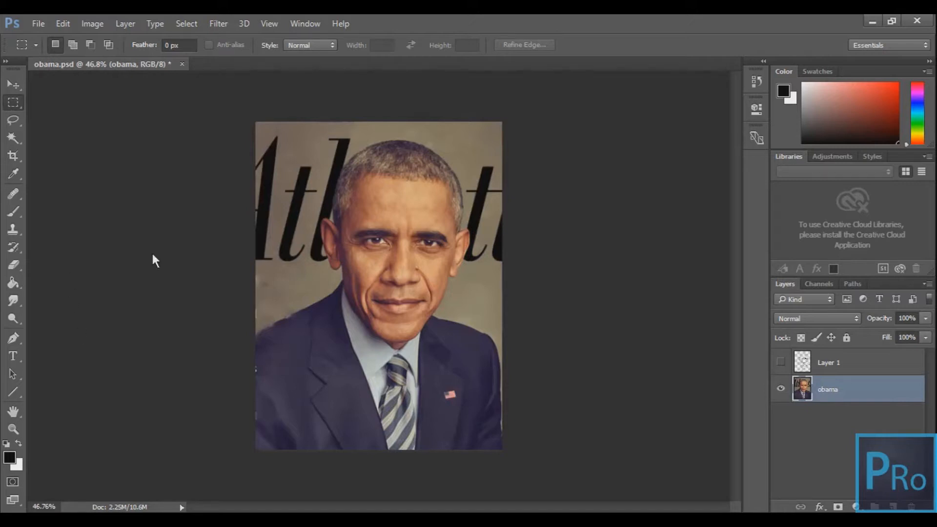
# Step: Set the foreground color to black (000000)
pyautogui.click(9, 457)
pyautogui.moveTo(385, 184); pyautogui.dragTo(542, 379)
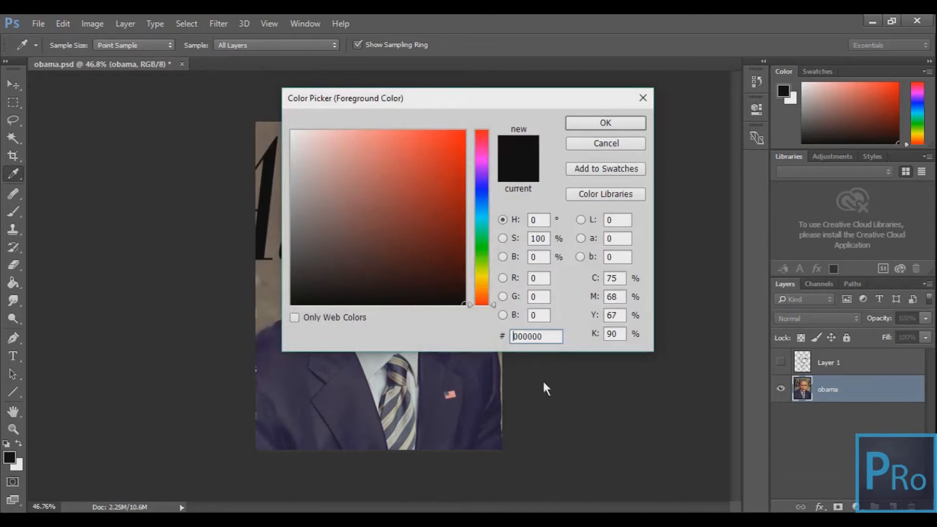
pyautogui.click(594, 123)
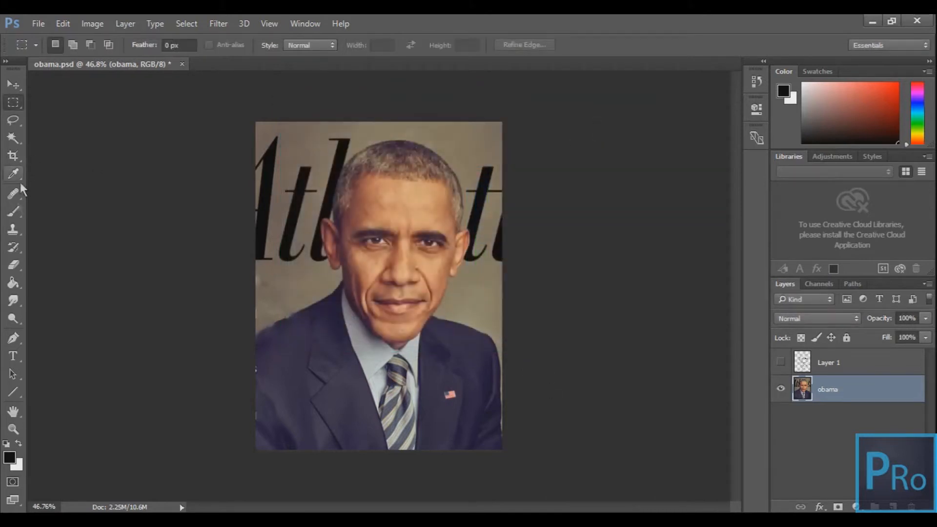
# Step: Set up the Brush tool with a hard round tip, 5 px in size and 100% hardness
pyautogui.click(15, 211)
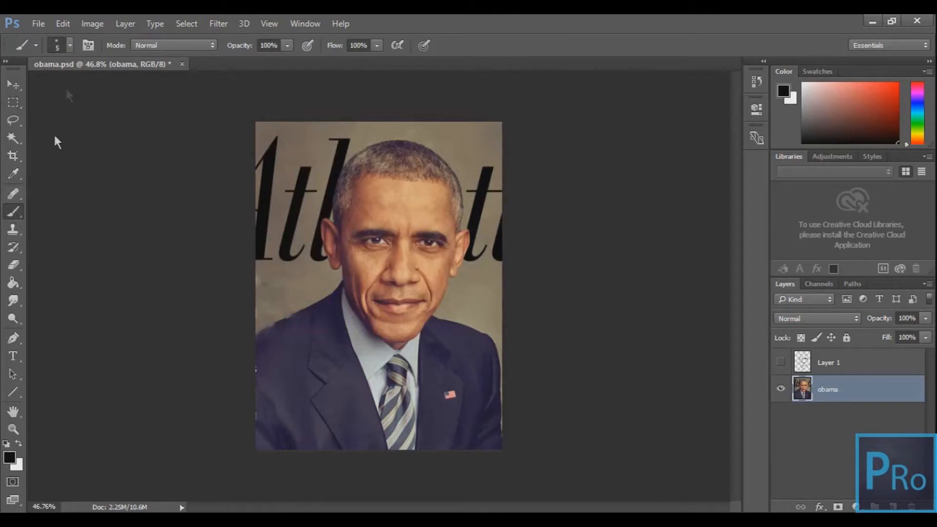
pyautogui.click(70, 45)
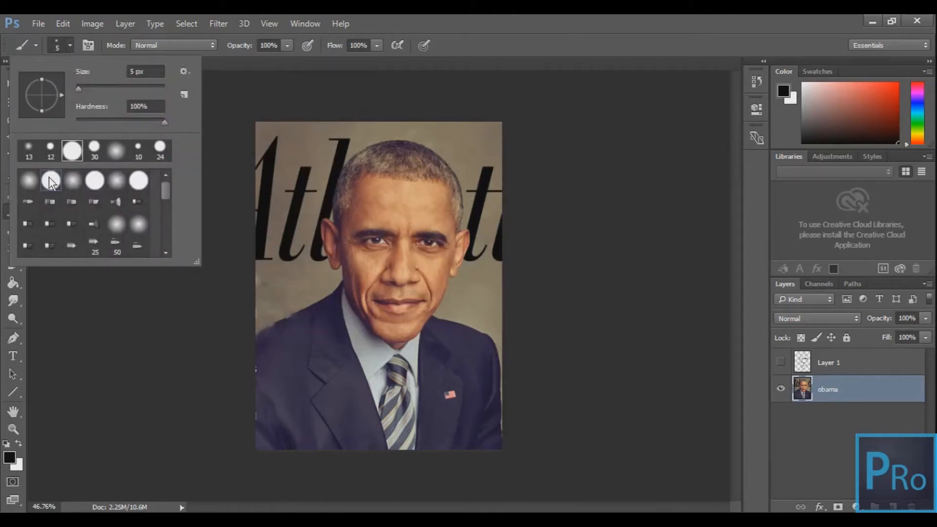
pyautogui.click(131, 72)
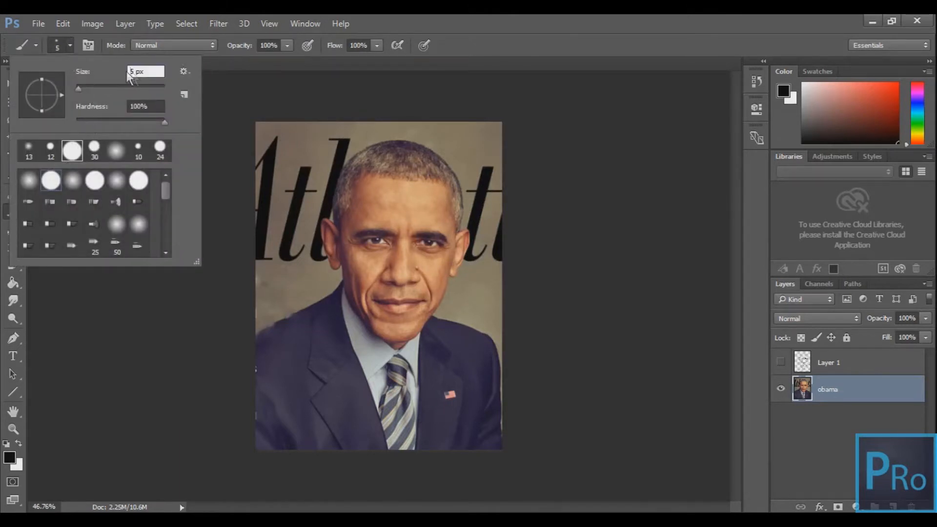
pyautogui.click(221, 151)
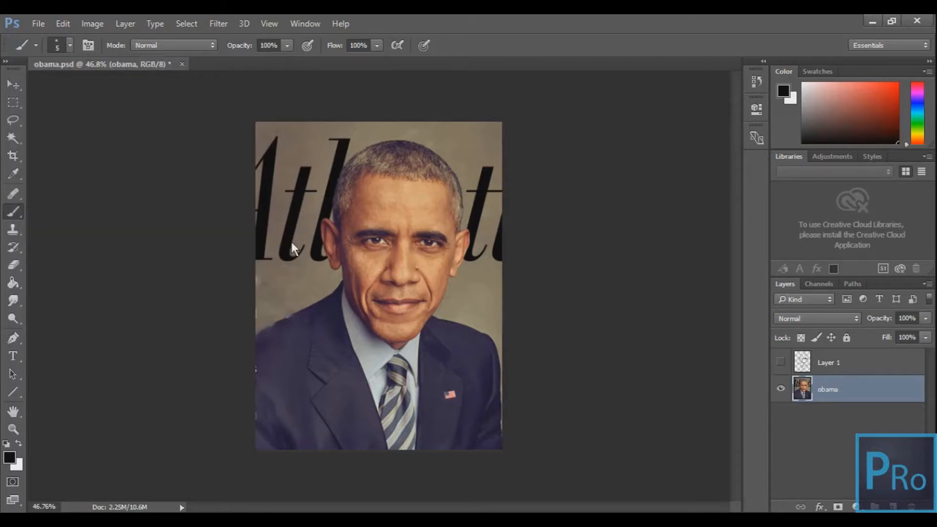
# Step: Add a new layer above the obama layer and trace the jawline from ear to ear with a Pen tool path
pyautogui.click(9, 338)
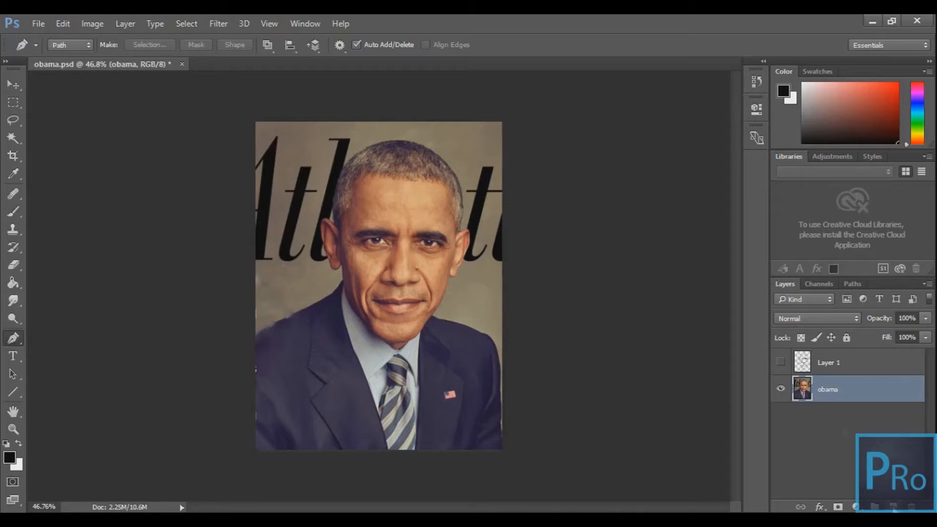
pyautogui.click(893, 508)
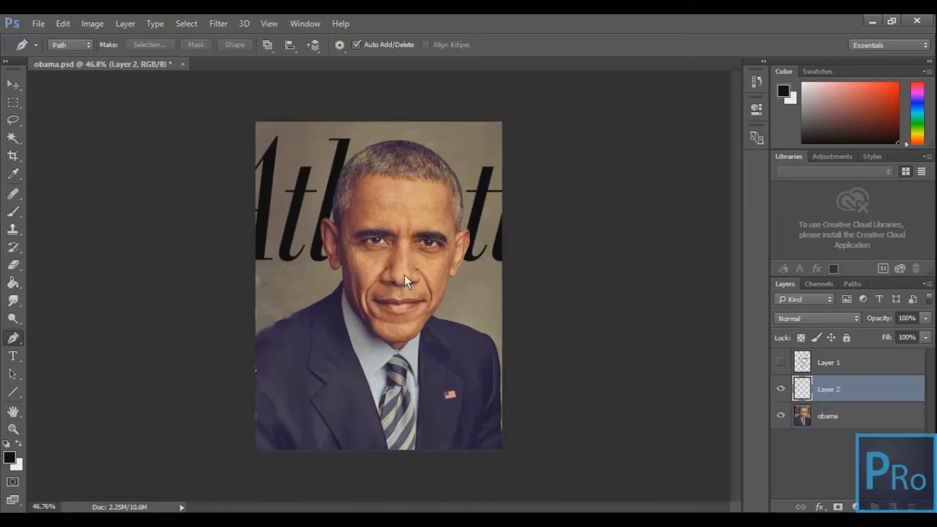
pyautogui.scroll(5, 404, 274)
pyautogui.press('alt')
pyautogui.click(302, 255)
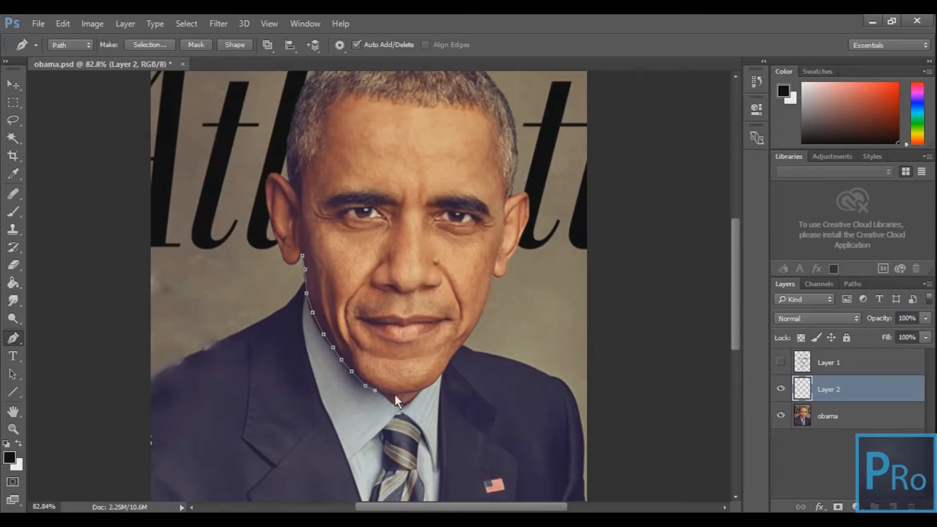
pyautogui.click(429, 386)
# Step: Stroke the jawline path with the Brush and dismiss the path
pyautogui.rightClick(474, 335)
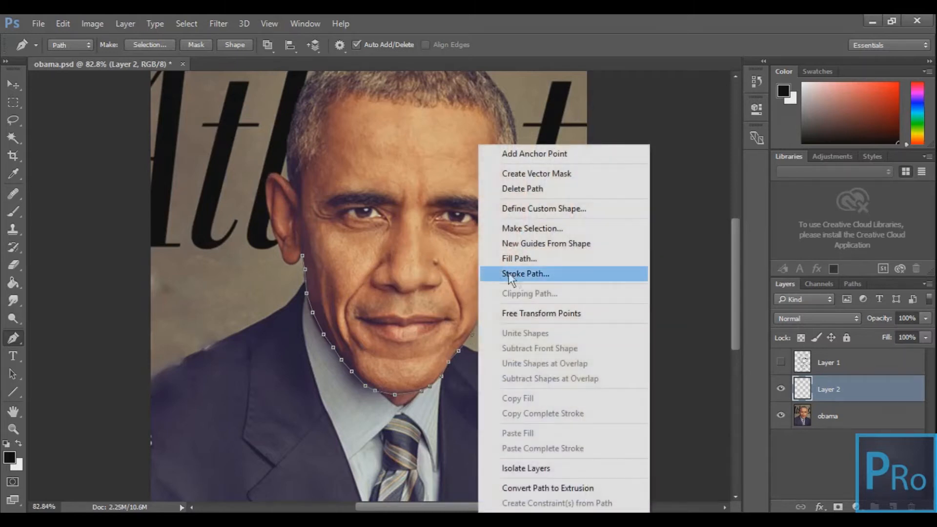
pyautogui.click(510, 273)
pyautogui.click(511, 188)
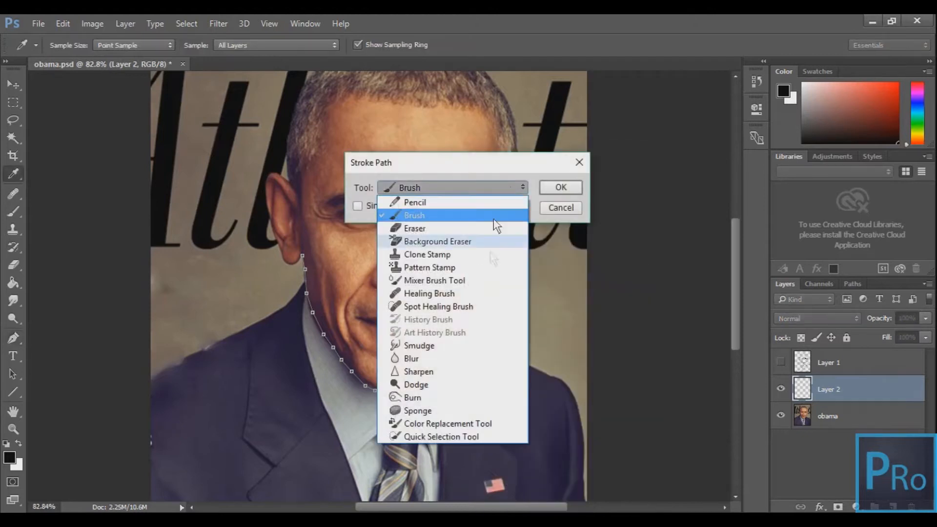
pyautogui.click(444, 218)
pyautogui.click(544, 186)
pyautogui.press('Return')
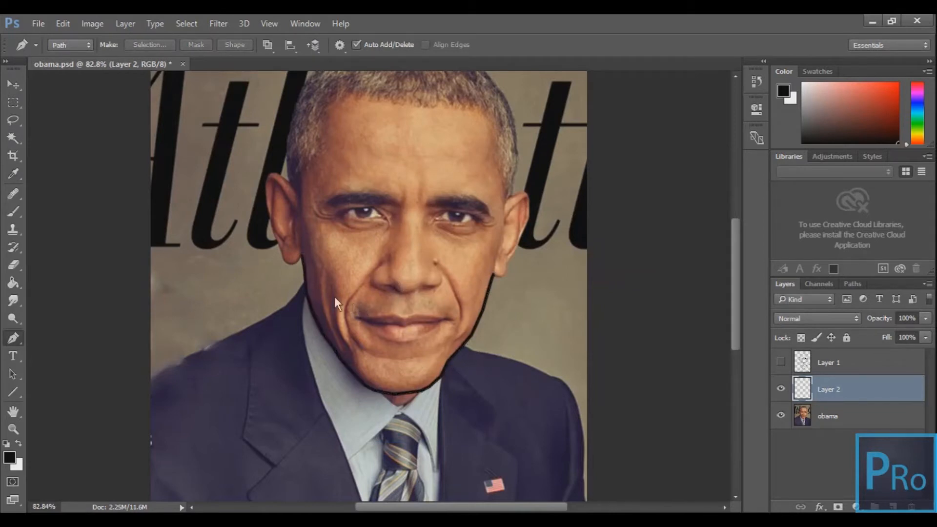
# Step: Trace the full outer contour of the ear on the photo's right side as a closed Pen path
pyautogui.scroll(1, 511, 294)
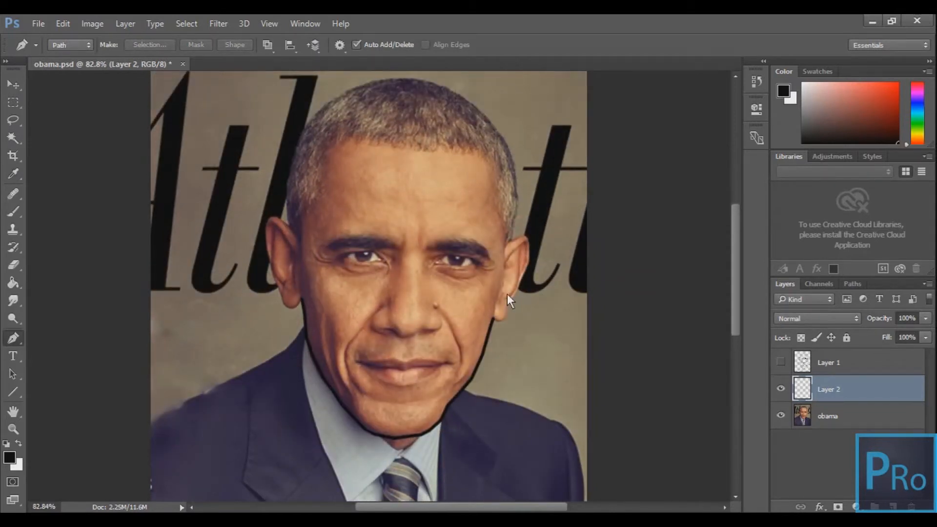
pyautogui.scroll(2, 515, 292)
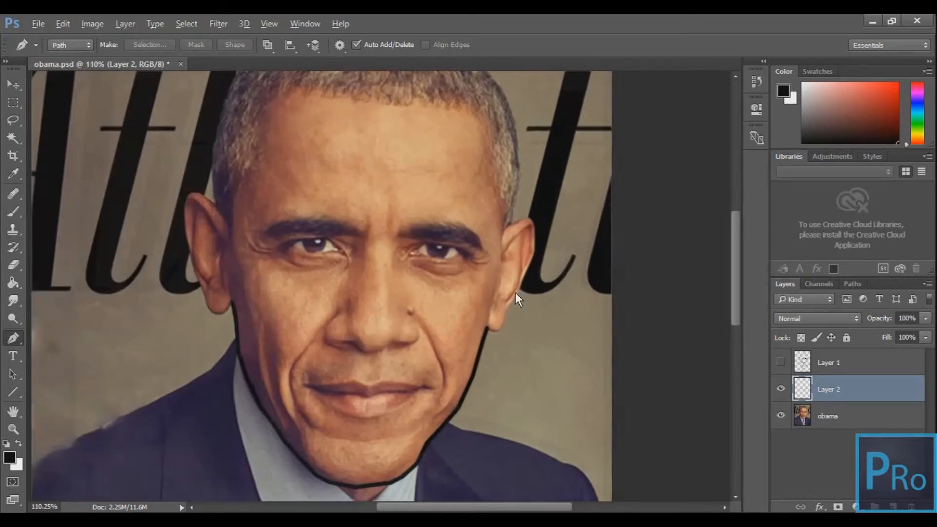
pyautogui.click(488, 327)
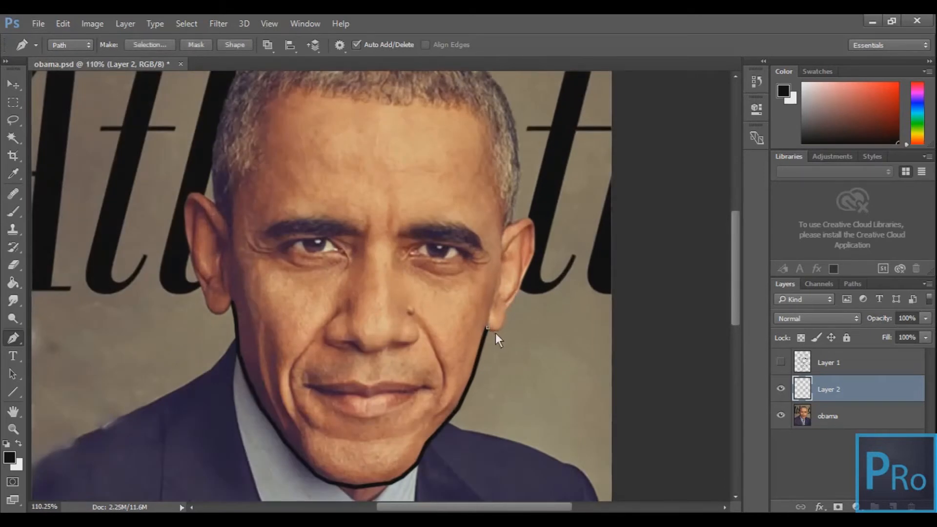
pyautogui.click(506, 316)
pyautogui.click(509, 309)
pyautogui.click(518, 299)
pyautogui.click(524, 281)
pyautogui.click(529, 271)
pyautogui.click(534, 259)
pyautogui.click(536, 250)
pyautogui.click(537, 233)
pyautogui.click(502, 233)
pyautogui.click(502, 244)
pyautogui.click(502, 255)
pyautogui.click(488, 327)
# Step: Stroke the closed ear contour with the Brush and dismiss the path
pyautogui.rightClick(490, 328)
pyautogui.click(520, 236)
pyautogui.click(545, 188)
pyautogui.press('Return')
# Step: Trace the upper inner fold of the right-hand ear and stroke the path with the Brush
pyautogui.click(502, 255)
pyautogui.click(511, 238)
pyautogui.click(527, 228)
pyautogui.click(530, 259)
pyautogui.rightClick(531, 258)
pyautogui.click(560, 237)
pyautogui.press('Return')
pyautogui.press('Return')
# Step: Add the remaining inner ear lines down toward the lobe as brush-stroked Pen paths
pyautogui.click(520, 252)
pyautogui.click(516, 290)
pyautogui.rightClick(516, 290)
pyautogui.click(547, 221)
pyautogui.click(579, 122)
pyautogui.rightClick(525, 145)
pyautogui.click(552, 271)
pyautogui.press('Return')
pyautogui.press('Return')
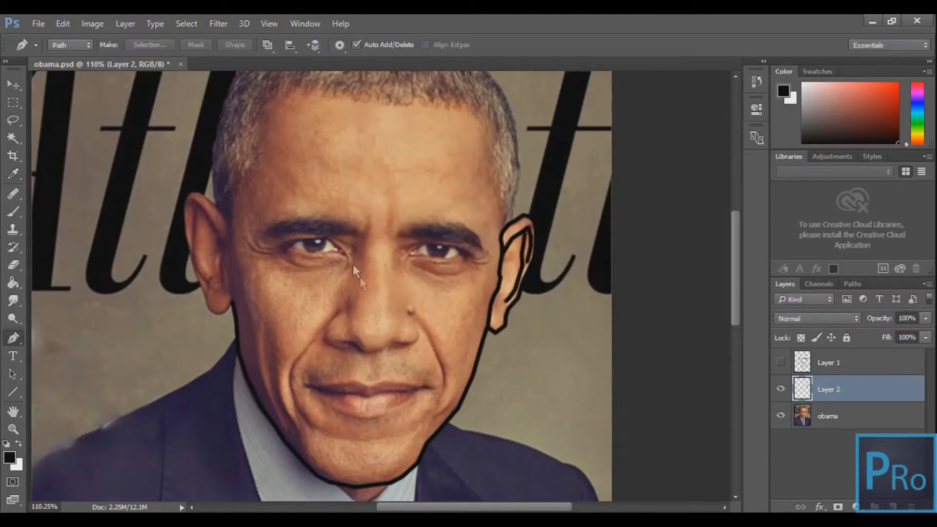
# Step: Trace the hairline with a Pen path from the right-hand ear across the forehead and down to the left-hand ear
pyautogui.scroll(3, 354, 266)
pyautogui.click(502, 326)
pyautogui.click(504, 309)
pyautogui.click(499, 283)
pyautogui.click(495, 264)
pyautogui.click(488, 238)
pyautogui.click(480, 213)
pyautogui.click(455, 207)
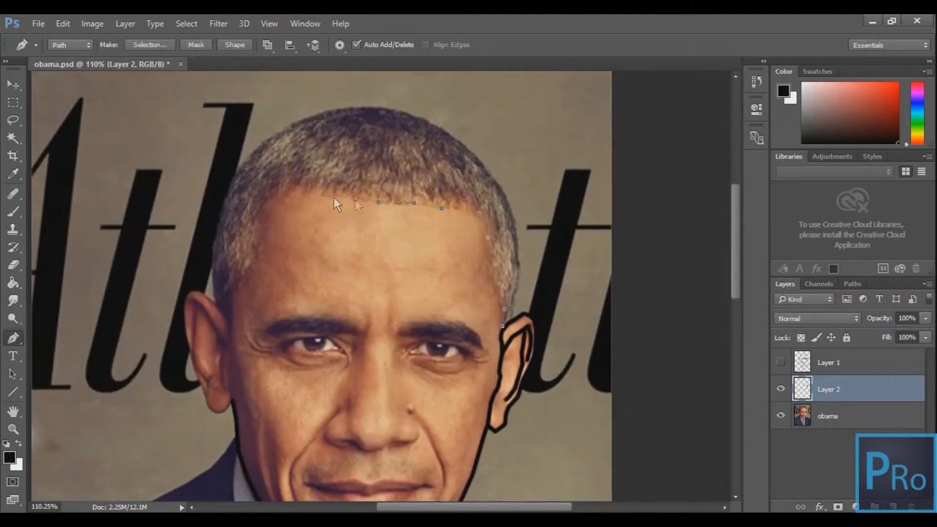
pyautogui.click(265, 265)
pyautogui.click(240, 293)
pyautogui.click(227, 336)
# Step: Continue the hair path around the top of the head, close it at the right-hand ear, and stroke it with the Brush
pyautogui.click(217, 304)
pyautogui.click(211, 275)
pyautogui.click(212, 252)
pyautogui.click(217, 209)
pyautogui.click(239, 171)
pyautogui.click(254, 155)
pyautogui.click(316, 116)
pyautogui.click(378, 107)
pyautogui.click(443, 129)
pyautogui.click(515, 249)
pyautogui.click(502, 326)
pyautogui.rightClick(510, 307)
pyautogui.click(555, 274)
pyautogui.press('Return')
# Step: Trace the right-hand eyebrow as a closed Pen path
pyautogui.scroll(3, 392, 359)
pyautogui.click(409, 316)
pyautogui.click(426, 308)
pyautogui.click(453, 303)
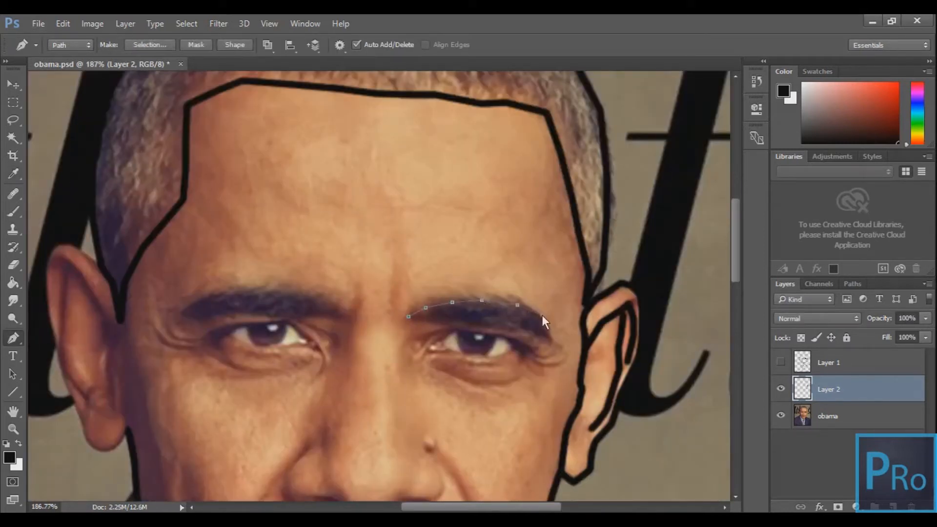
pyautogui.click(505, 330)
pyautogui.click(482, 324)
pyautogui.click(462, 322)
pyautogui.click(440, 319)
pyautogui.click(412, 318)
# Step: Fill the eyebrow path with the foreground color in Normal mode at 100% opacity and dismiss the path
pyautogui.rightClick(425, 320)
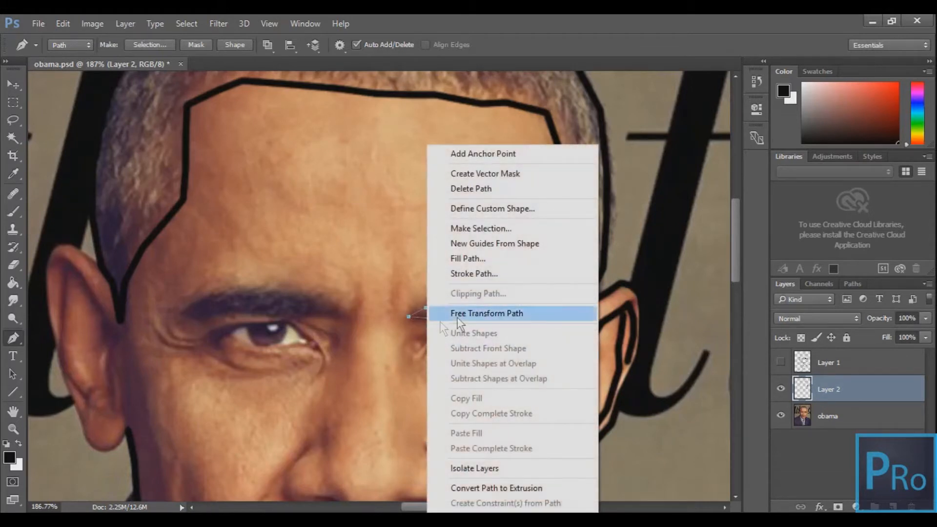
pyautogui.click(487, 259)
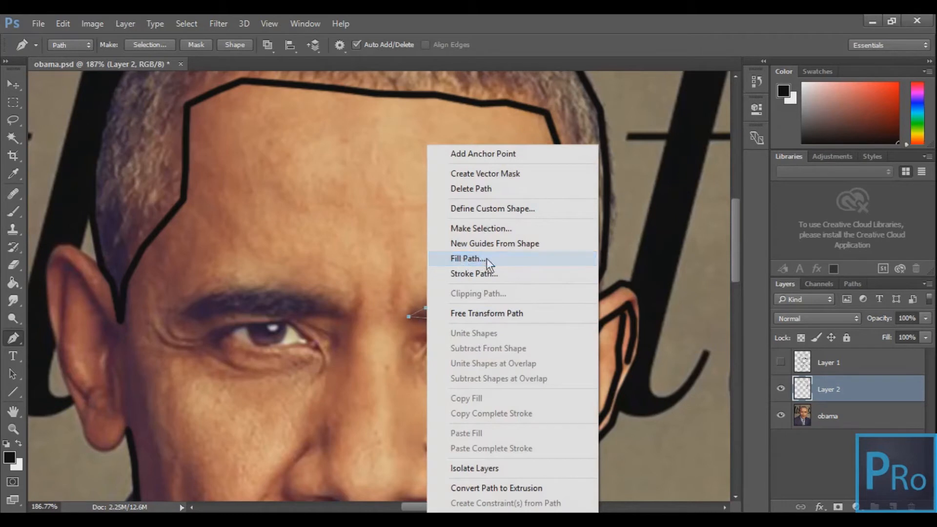
pyautogui.click(522, 145)
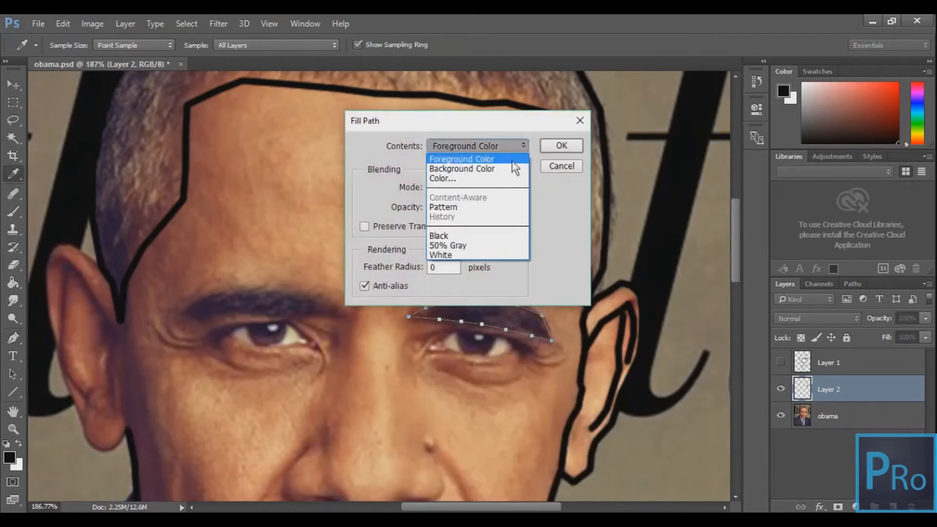
pyautogui.click(496, 162)
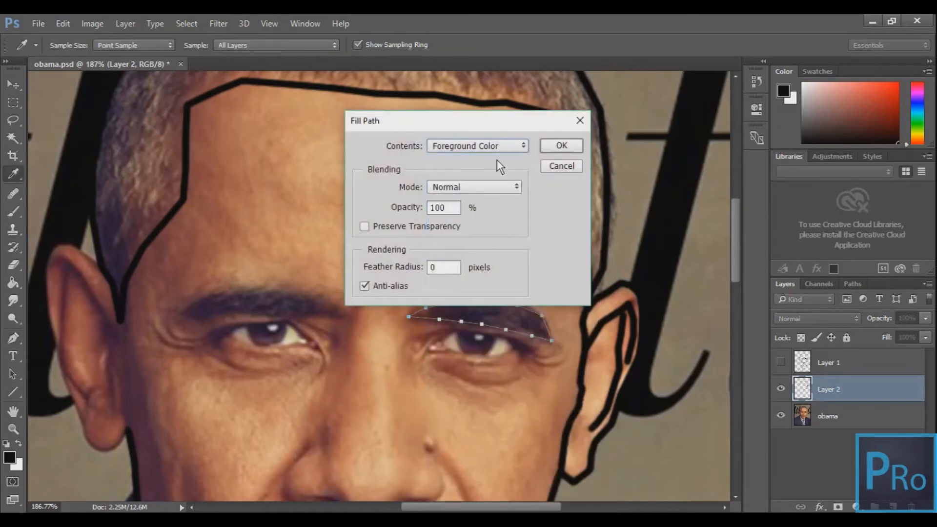
pyautogui.click(548, 145)
pyautogui.press('Escape')
# Step: Trace the left-hand eyebrow as a closed Pen path and fill it with the foreground color
pyautogui.click(338, 312)
pyautogui.click(296, 316)
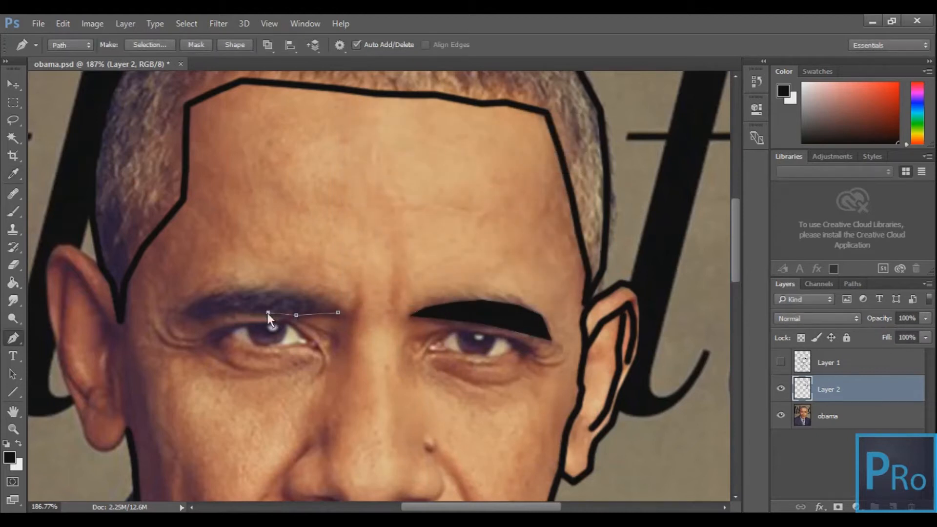
pyautogui.click(189, 311)
pyautogui.click(215, 298)
pyautogui.click(246, 297)
pyautogui.click(279, 296)
pyautogui.click(313, 301)
pyautogui.click(338, 313)
pyautogui.rightClick(326, 312)
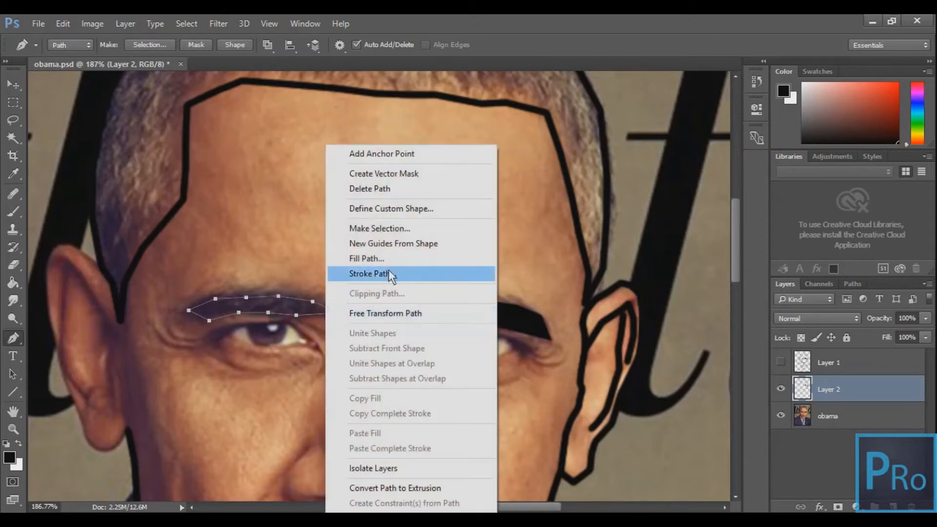
pyautogui.click(385, 263)
pyautogui.press('Return')
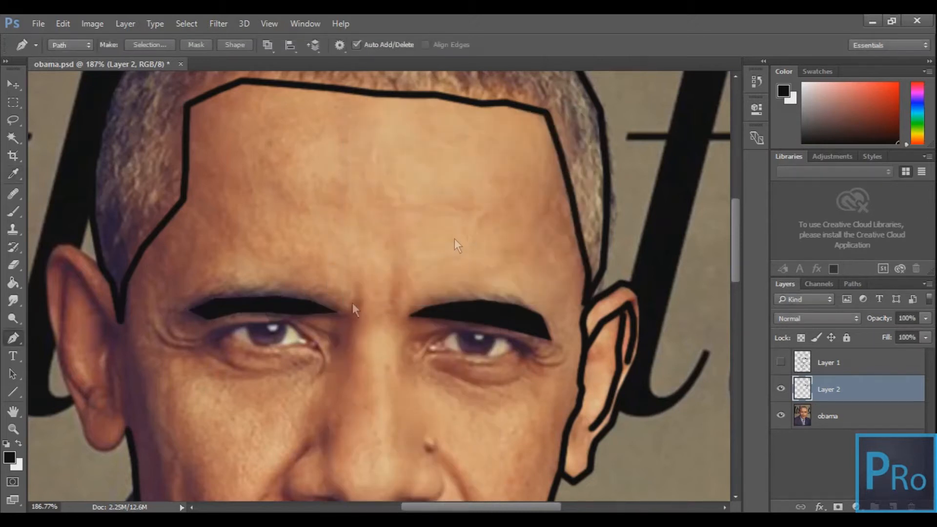
# Step: Trace the outline of the right-hand eye with the Pen tool and stroke it with the Brush
pyautogui.click(426, 350)
pyautogui.click(458, 331)
pyautogui.click(499, 334)
pyautogui.click(505, 356)
pyautogui.rightClick(433, 350)
pyautogui.click(476, 274)
pyautogui.press('Return')
# Step: Trace the iris of the right-hand eye and stroke the path with the Brush
pyautogui.click(457, 334)
pyautogui.click(464, 347)
pyautogui.click(483, 350)
pyautogui.click(494, 343)
pyautogui.rightClick(492, 342)
pyautogui.click(532, 275)
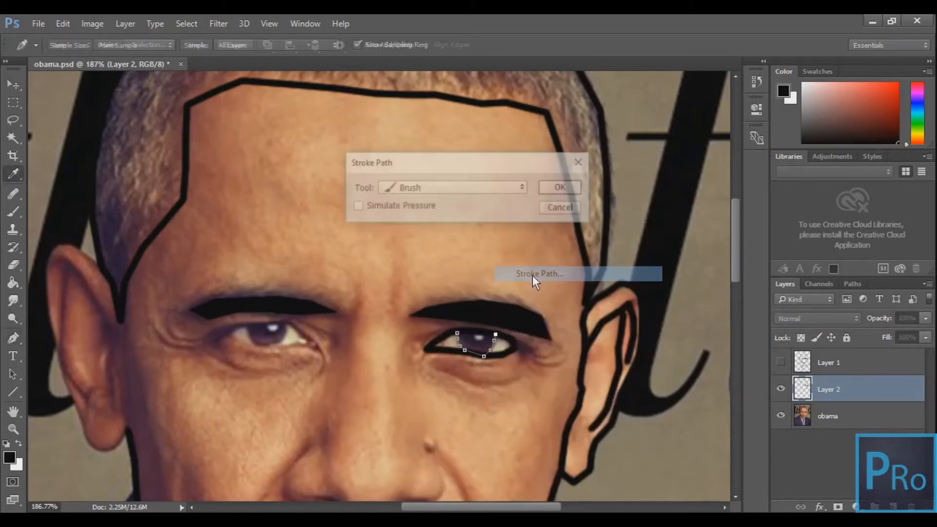
pyautogui.press('Return')
# Step: Draw the curved crease beneath the right-hand eye as a brush-stroked Pen path
pyautogui.scroll(-3, 275, 356)
pyautogui.moveTo(442, 271); pyautogui.dragTo(450, 275)
pyautogui.click(466, 283)
pyautogui.click(494, 286)
pyautogui.click(516, 279)
pyautogui.rightClick(495, 287)
pyautogui.click(530, 275)
pyautogui.press('Return')
# Step: Draw short brush-stroked lines along both sides of the nose bridge between the eyes
pyautogui.click(345, 226)
pyautogui.click(350, 240)
pyautogui.rightClick(407, 265)
pyautogui.click(444, 275)
pyautogui.press('Return')
# Step: Trace the left-hand wing of the nose and stroke the path with the Brush
pyautogui.scroll(-3, 341, 317)
pyautogui.click(309, 308)
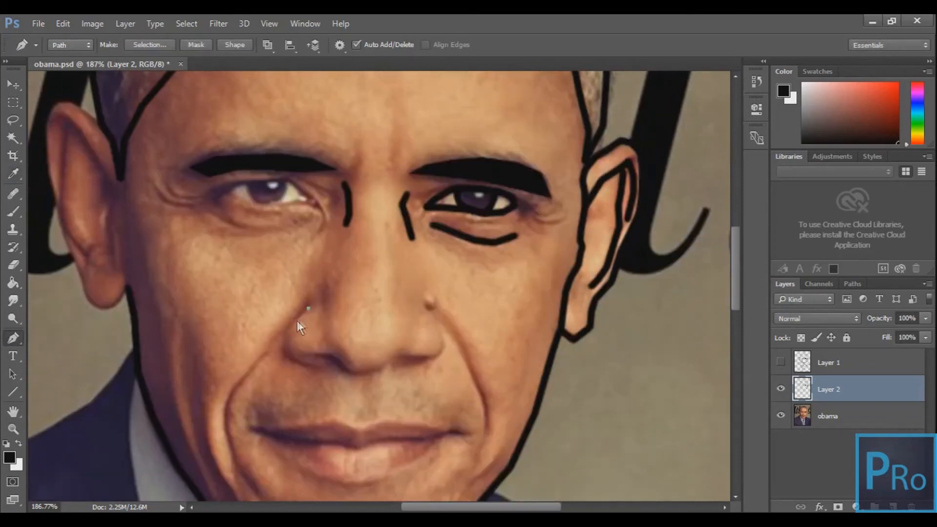
pyautogui.click(312, 368)
pyautogui.click(325, 371)
pyautogui.rightClick(309, 366)
pyautogui.click(344, 275)
pyautogui.press('Return')
pyautogui.press('Return')
# Step: Trace the right-hand wing and underside of the nose as one path and stroke it with the Brush
pyautogui.click(433, 317)
pyautogui.click(436, 329)
pyautogui.click(444, 342)
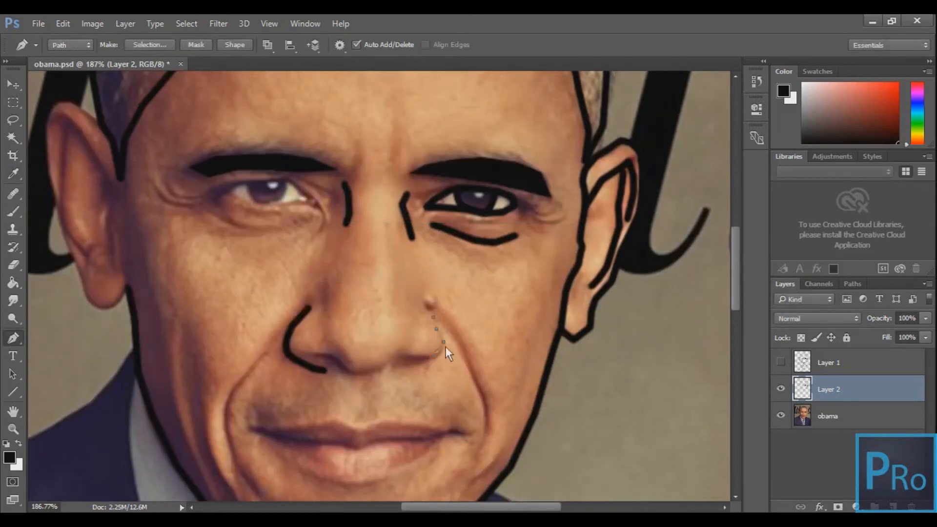
pyautogui.rightClick(324, 355)
pyautogui.click(357, 274)
pyautogui.press('Return')
pyautogui.press('Return')
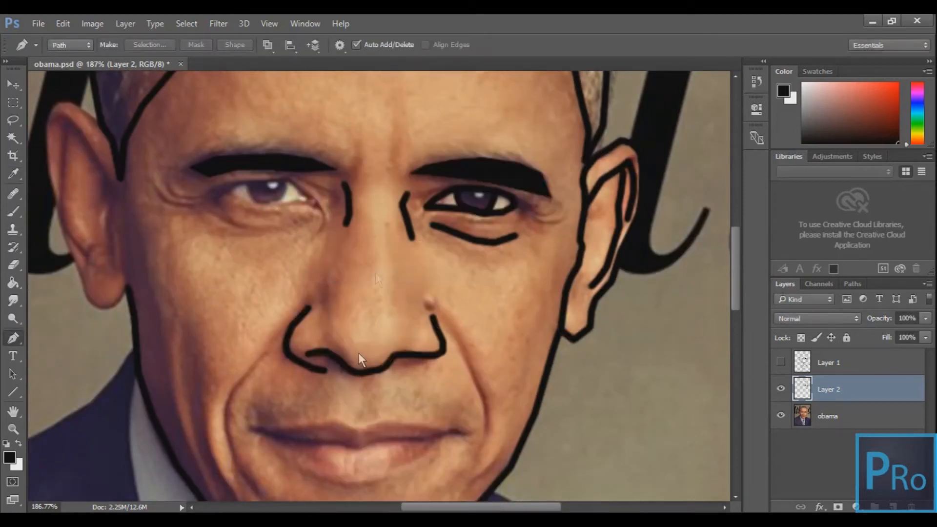
# Step: Trace the smile line from the right-hand side of the nose to the mouth corner and stroke it with the Brush
pyautogui.scroll(-5, 377, 279)
pyautogui.click(445, 207)
pyautogui.click(458, 225)
pyautogui.click(466, 246)
pyautogui.rightClick(484, 292)
pyautogui.click(518, 275)
pyautogui.press('Return')
pyautogui.press('Return')
# Step: Trace a short crease beside the right-hand mouth corner near the jaw and stroke the path with the Brush
pyautogui.click(501, 340)
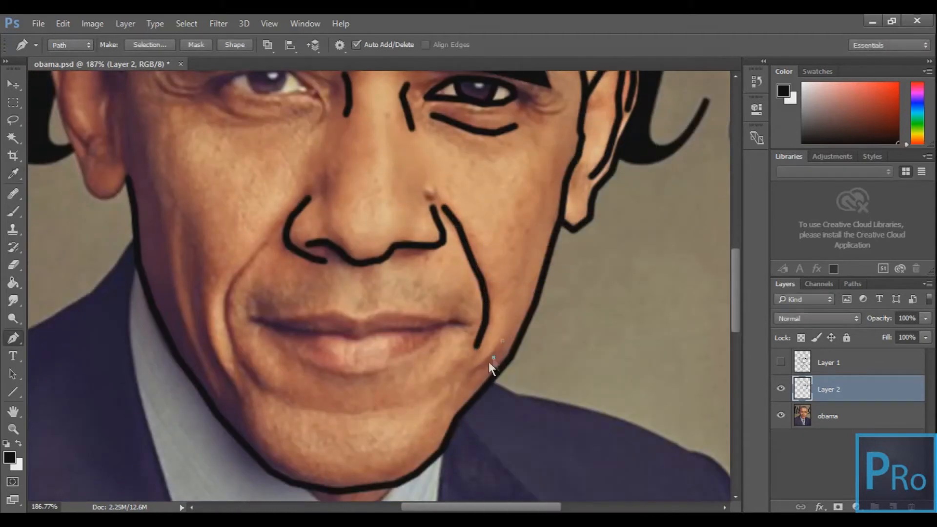
pyautogui.rightClick(488, 362)
pyautogui.click(519, 277)
pyautogui.press('Return')
pyautogui.press('Return')
# Step: Trace the smile line on the left-hand side of the mouth and stroke the path with the Brush
pyautogui.click(238, 272)
pyautogui.rightClick(239, 352)
pyautogui.click(286, 274)
pyautogui.press('Return')
pyautogui.press('Return')
# Step: Trace the upper edge of the lips from the left-hand mouth corner and stroke the path with the Brush
pyautogui.click(250, 319)
pyautogui.click(266, 319)
pyautogui.click(286, 320)
pyautogui.click(320, 310)
pyautogui.click(338, 310)
pyautogui.click(349, 316)
pyautogui.rightClick(257, 323)
pyautogui.click(303, 245)
pyautogui.press('Return')
pyautogui.press('Return')
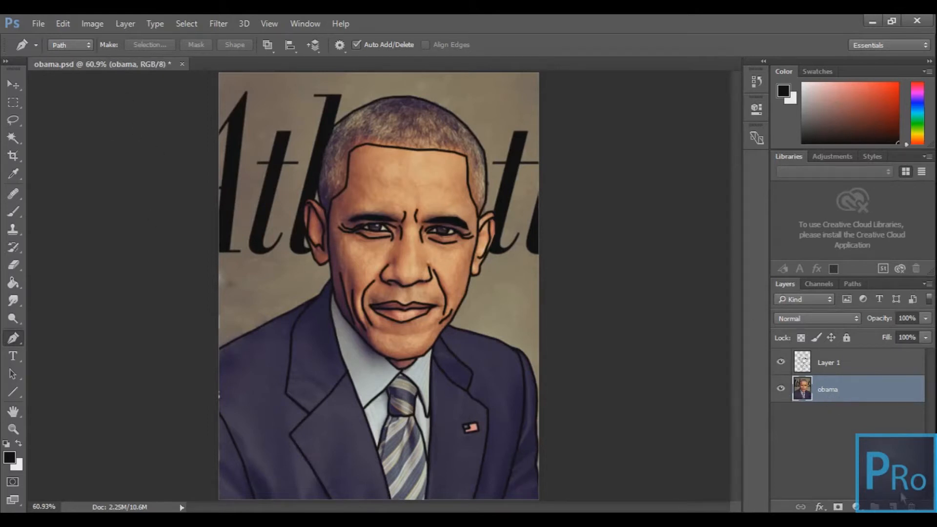
# Step: Add a new layer between the photo and the line art and sample the skin tone from the left-hand cheek
pyautogui.click(893, 507)
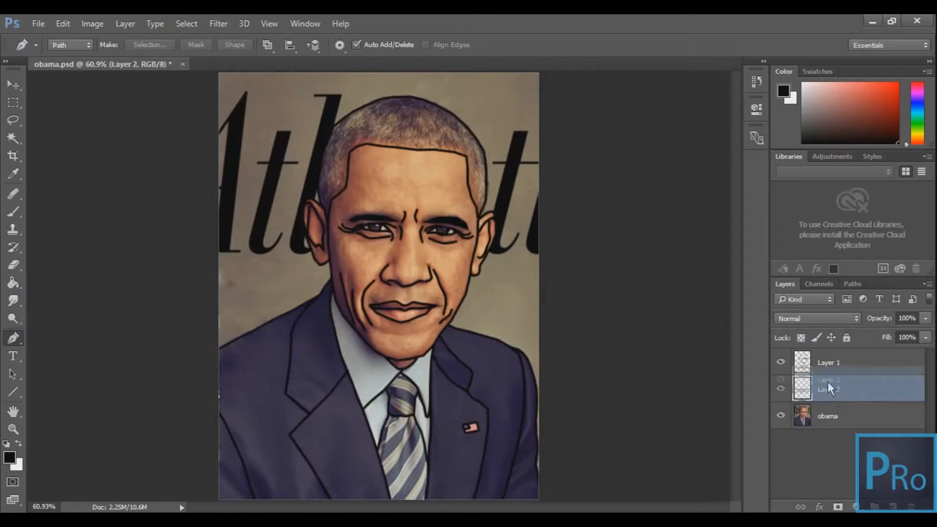
pyautogui.click(15, 207)
pyautogui.click(13, 173)
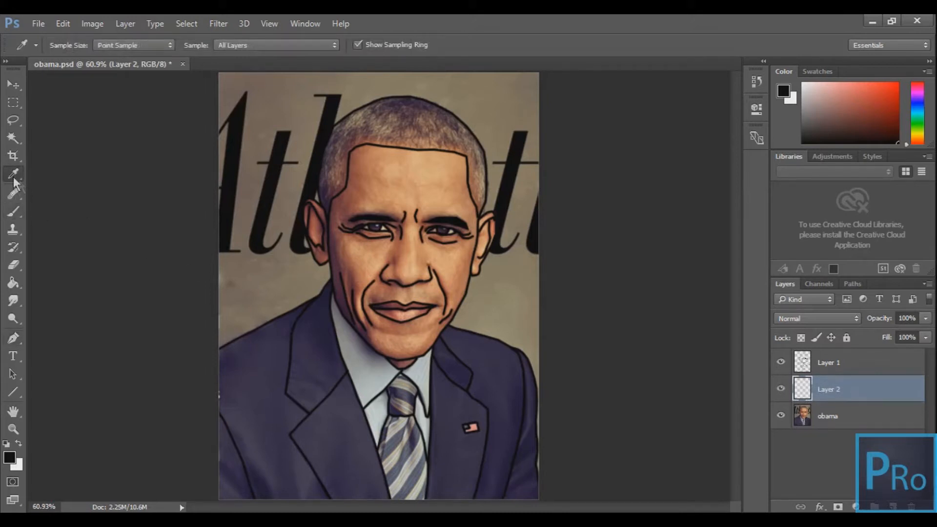
pyautogui.click(354, 253)
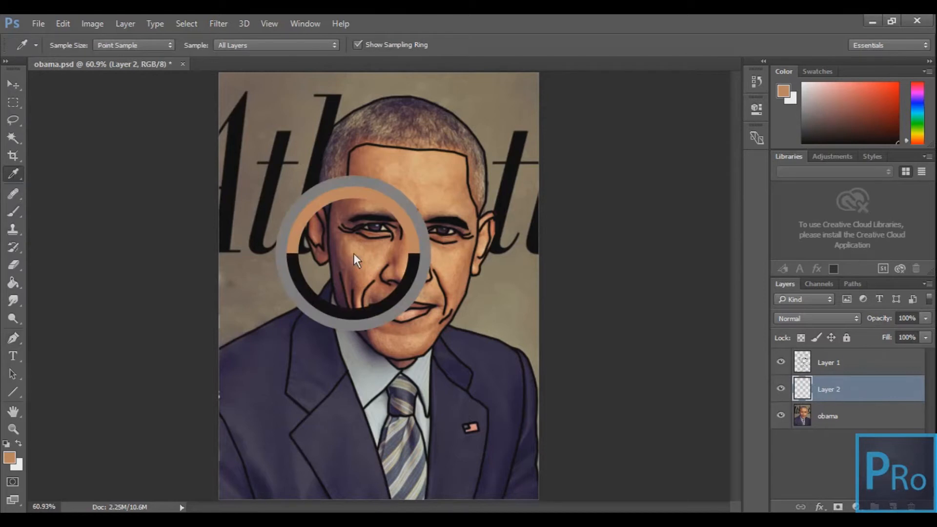
# Step: Paint the sampled skin tone over the whole face and both ears on Layer 2 with a 94 px brush
pyautogui.click(14, 213)
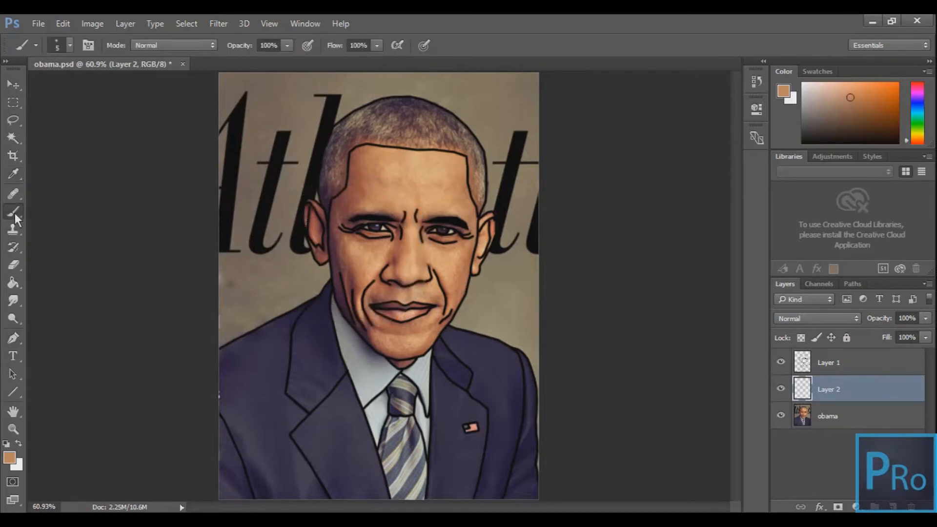
pyautogui.rightClick(365, 250)
pyautogui.moveTo(438, 283); pyautogui.dragTo(476, 285)
pyautogui.moveTo(368, 213)
pyautogui.mouseDown()
pyautogui.moveTo(332, 242)
pyautogui.moveTo(313, 210)
pyautogui.moveTo(364, 321)
pyautogui.mouseUp()
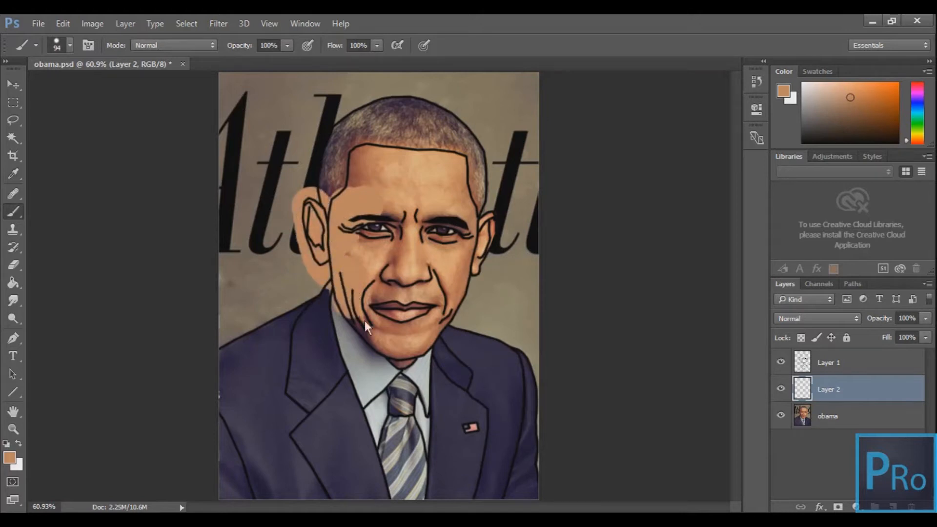
pyautogui.moveTo(400, 347)
pyautogui.mouseDown()
pyautogui.moveTo(452, 302)
pyautogui.moveTo(467, 234)
pyautogui.moveTo(488, 234)
pyautogui.moveTo(489, 254)
pyautogui.moveTo(457, 173)
pyautogui.moveTo(363, 156)
pyautogui.mouseUp()
pyautogui.moveTo(382, 229)
pyautogui.mouseDown()
pyautogui.moveTo(400, 203)
pyautogui.moveTo(429, 315)
pyautogui.mouseUp()
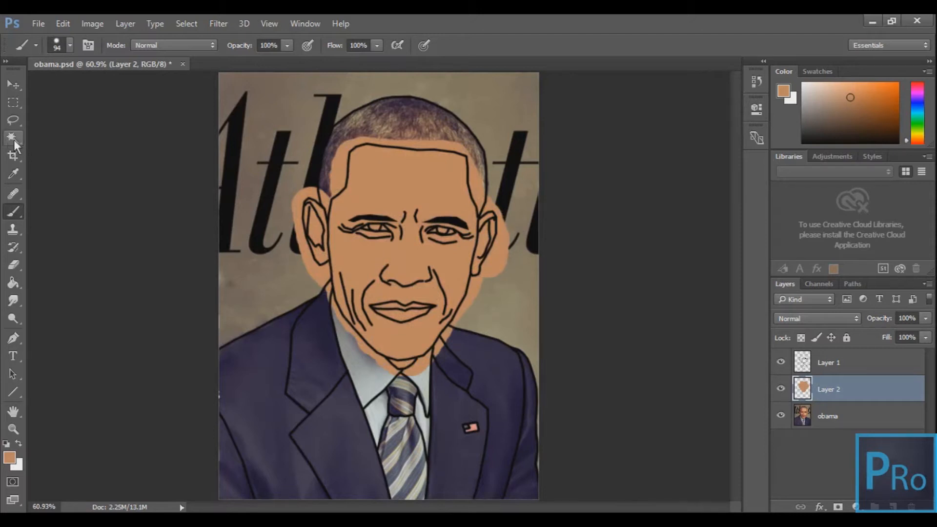
# Step: Select the background, shirt collar and jacket areas around the face on Layer 1 with the Magic Wand
pyautogui.moveTo(13, 139); pyautogui.dragTo(63, 153)
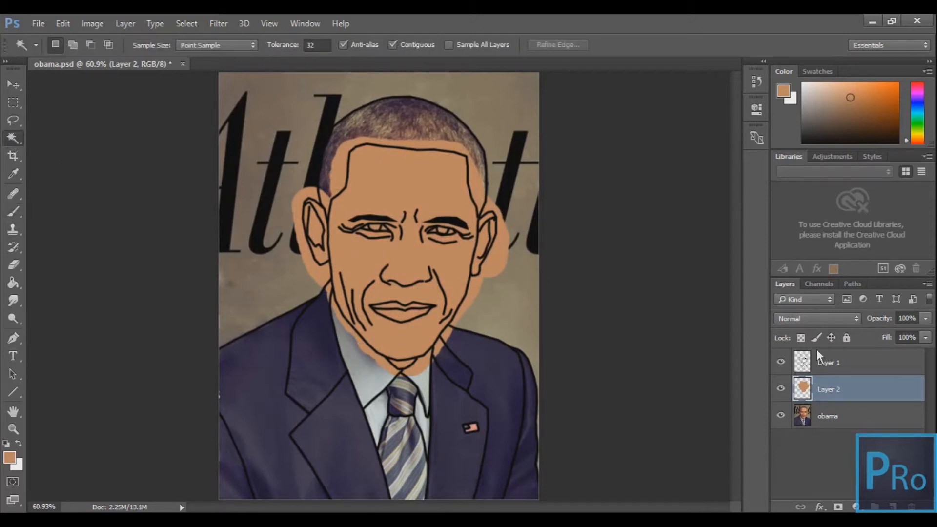
pyautogui.click(837, 361)
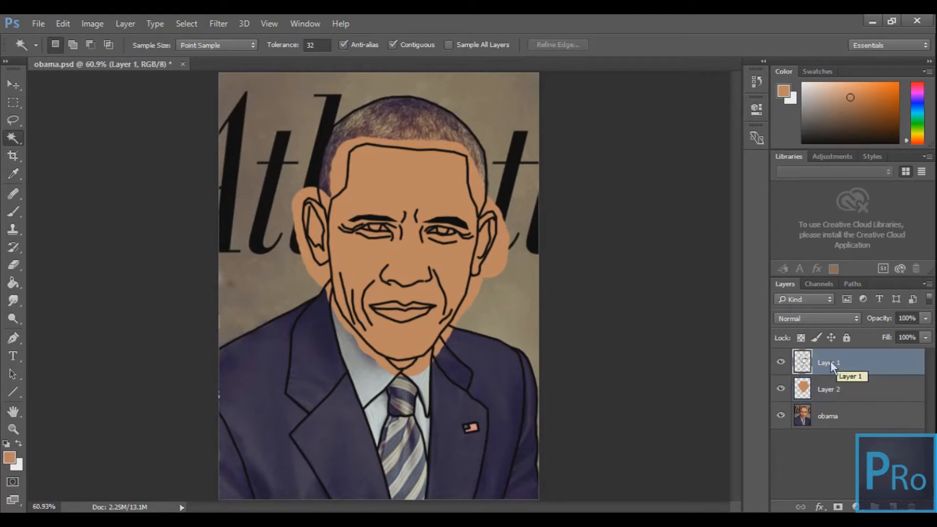
pyautogui.click(250, 199)
pyautogui.press('shift')
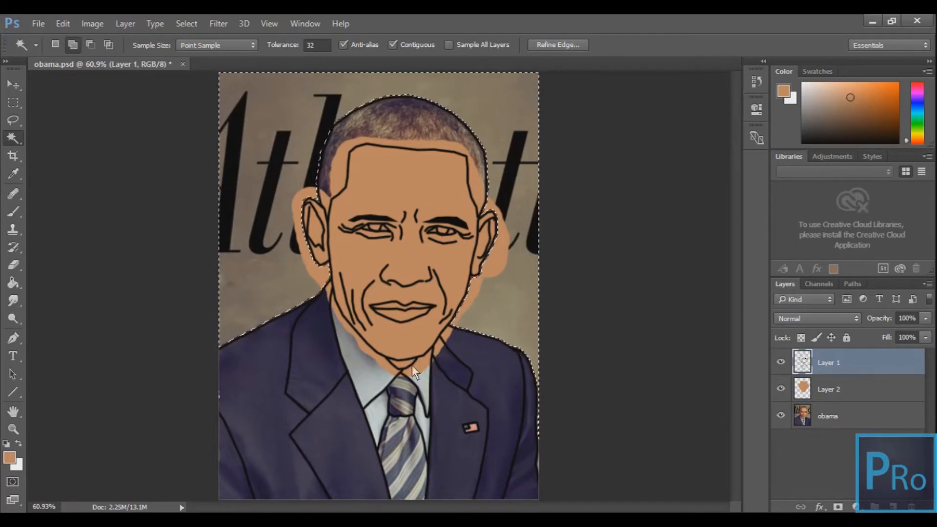
pyautogui.keyDown('shift'); pyautogui.click(370, 368); pyautogui.keyUp('shift')
pyautogui.keyDown('shift'); pyautogui.click(322, 341); pyautogui.keyUp('shift')
pyautogui.keyDown('shift'); pyautogui.click(445, 365); pyautogui.keyUp('shift')
pyautogui.keyDown('shift'); pyautogui.click(476, 362); pyautogui.keyUp('shift')
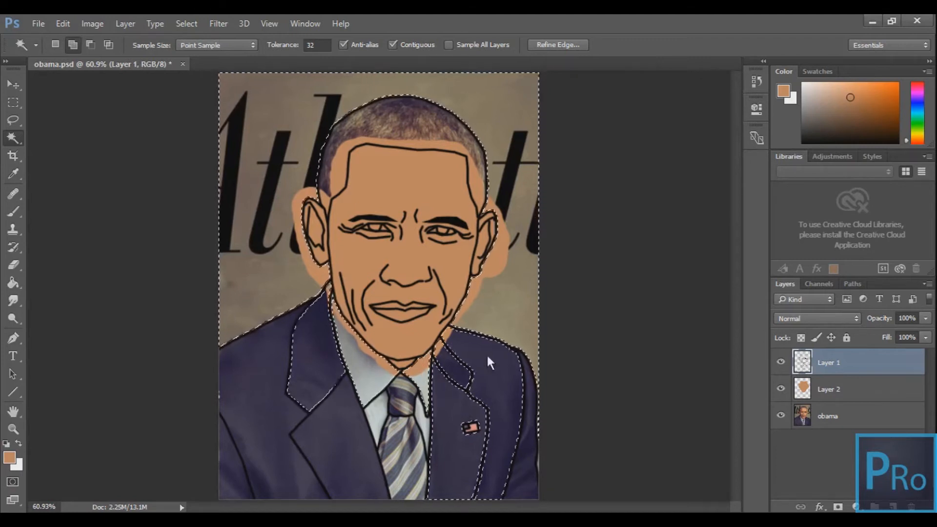
# Step: Erase the skin colour outside the face and ear outlines on Layer 2 with a 108 px eraser and clear the selection
pyautogui.click(834, 389)
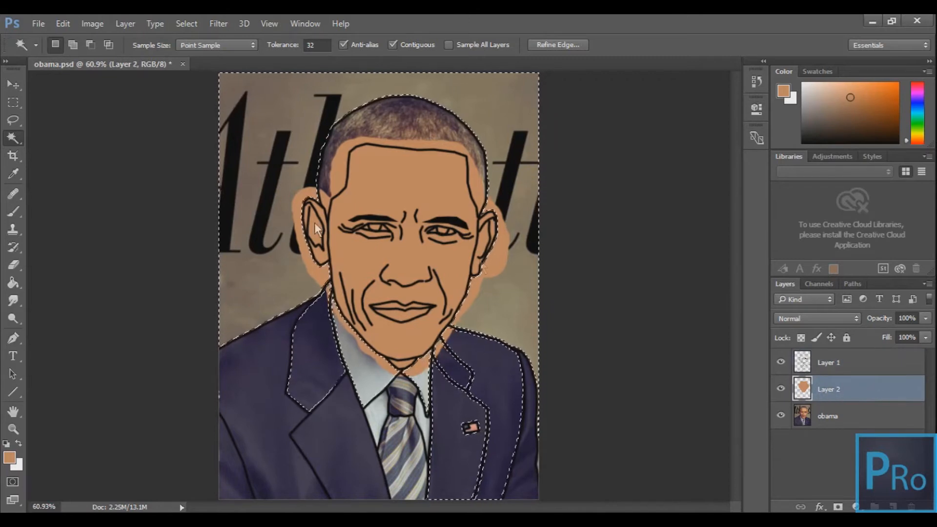
pyautogui.click(13, 265)
pyautogui.rightClick(286, 279)
pyautogui.moveTo(363, 311); pyautogui.dragTo(404, 313)
pyautogui.click(285, 171)
pyautogui.moveTo(295, 215); pyautogui.dragTo(355, 370)
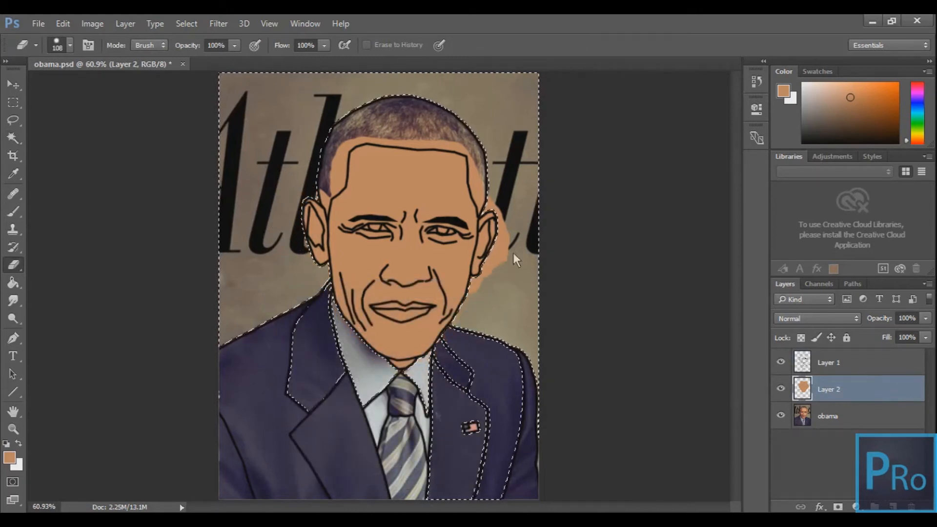
pyautogui.moveTo(514, 253); pyautogui.dragTo(483, 296)
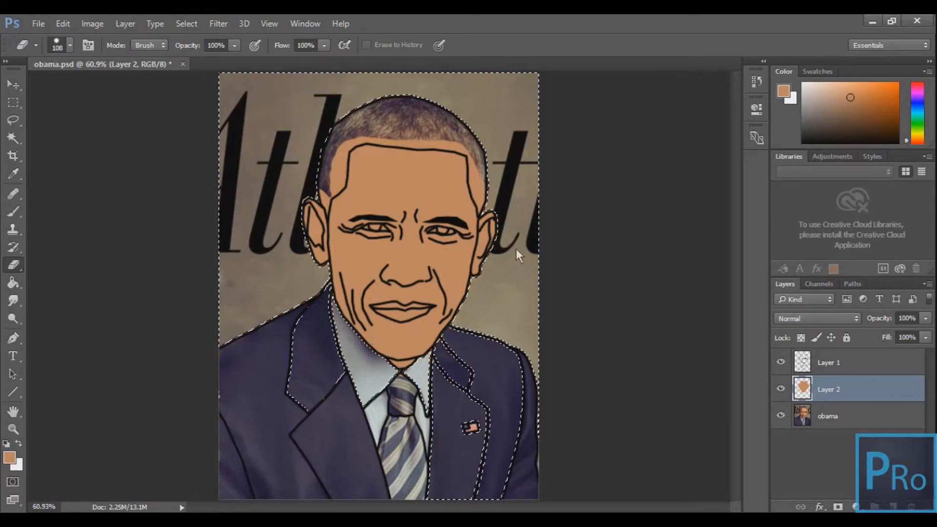
pyautogui.click(148, 178)
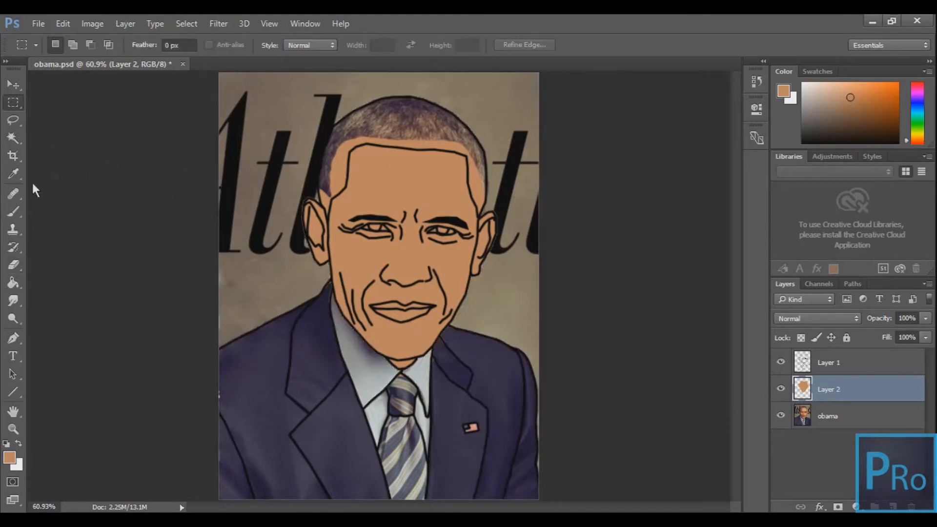
pyautogui.click(15, 264)
pyautogui.scroll(1, 496, 356)
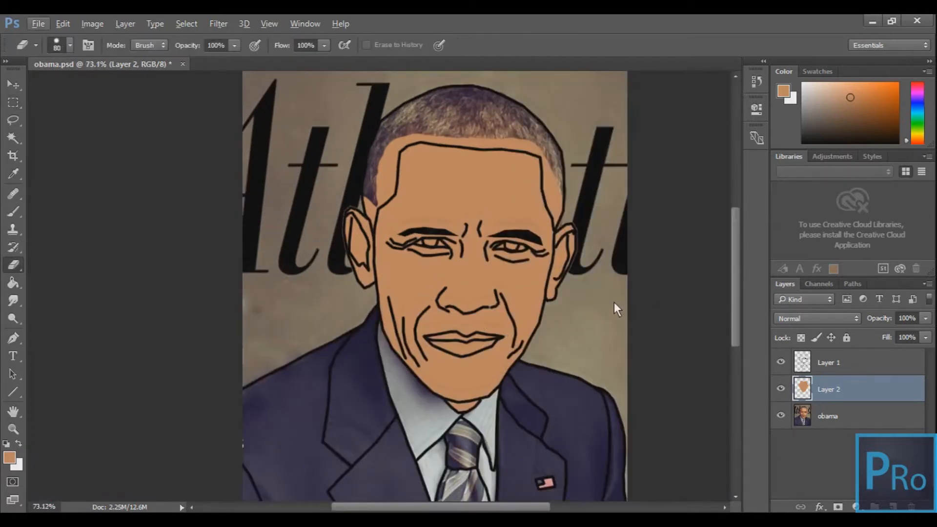
pyautogui.scroll(-1, 614, 303)
# Step: Sample a brown from the hair and paint it over the hair area on a new layer above the skin layer
pyautogui.click(892, 506)
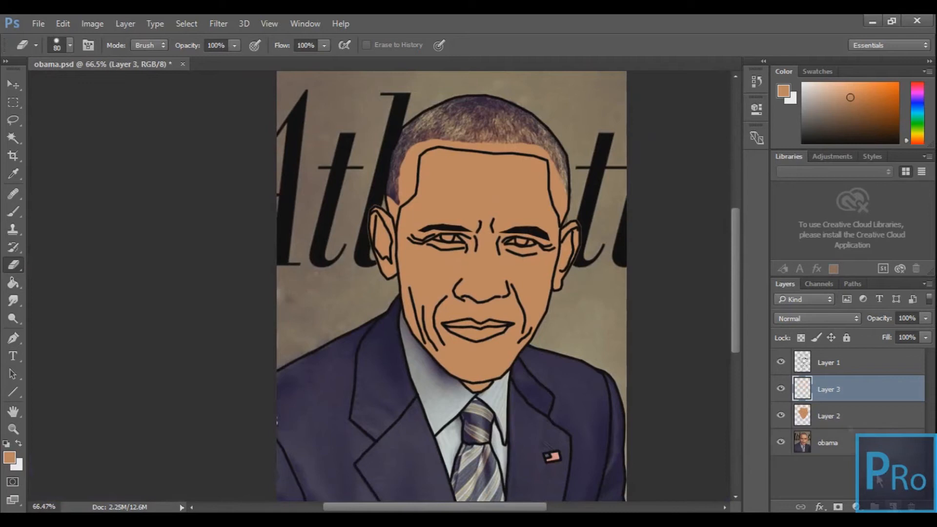
pyautogui.click(14, 172)
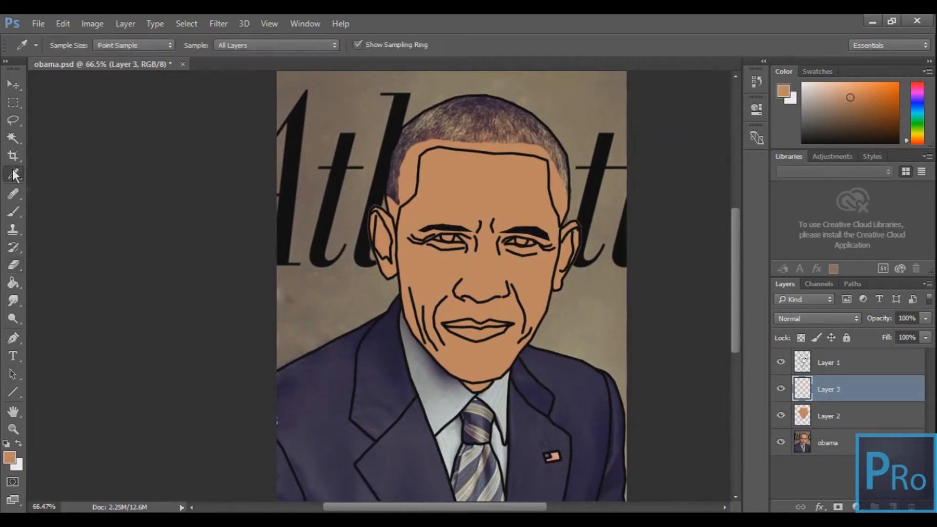
pyautogui.moveTo(461, 126); pyautogui.dragTo(464, 125)
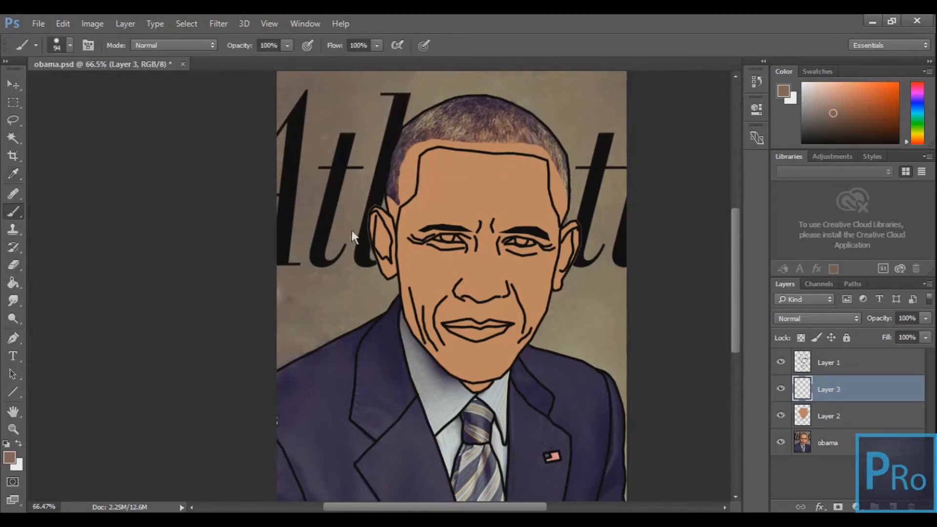
pyautogui.moveTo(400, 124)
pyautogui.mouseDown()
pyautogui.moveTo(396, 210)
pyautogui.moveTo(443, 116)
pyautogui.moveTo(474, 147)
pyautogui.moveTo(456, 111)
pyautogui.moveTo(518, 127)
pyautogui.moveTo(480, 131)
pyautogui.moveTo(574, 166)
pyautogui.moveTo(546, 138)
pyautogui.moveTo(558, 178)
pyautogui.mouseUp()
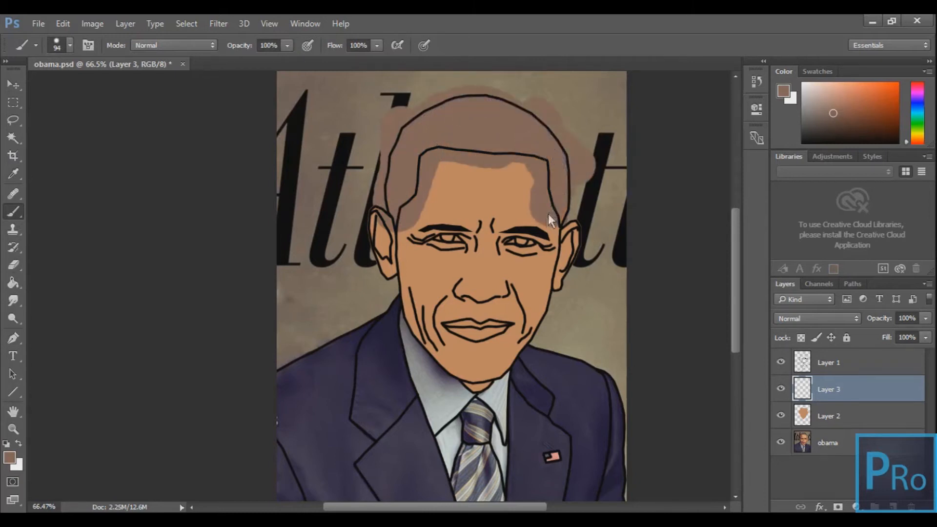
# Step: Select the left-hand ear areas, the face and the background on Layer 1 with the Magic Wand
pyautogui.click(15, 141)
pyautogui.click(837, 362)
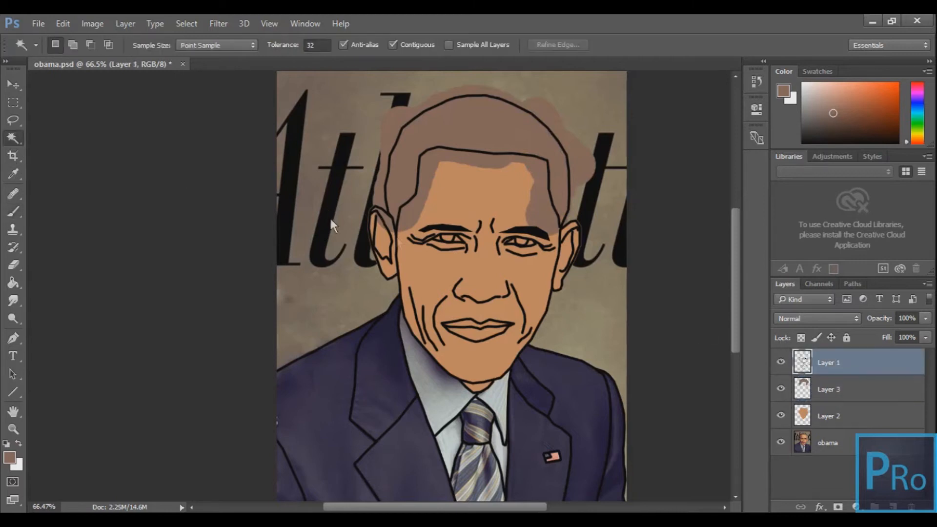
pyautogui.keyDown('shift'); pyautogui.click(382, 238); pyautogui.keyUp('shift')
pyautogui.keyDown('shift'); pyautogui.click(389, 224); pyautogui.keyUp('shift')
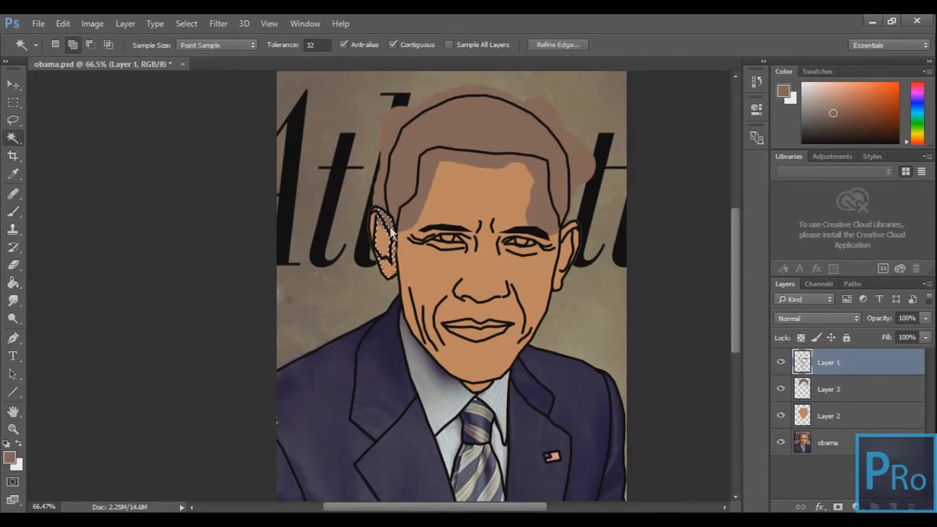
pyautogui.keyDown('shift'); pyautogui.click(423, 203); pyautogui.keyUp('shift')
pyautogui.keyDown('shift'); pyautogui.click(373, 124); pyautogui.keyUp('shift')
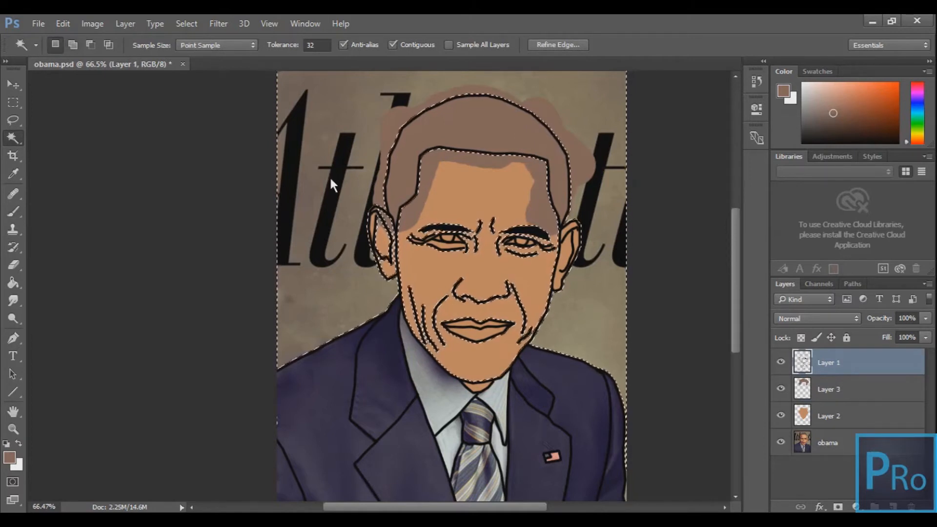
# Step: Erase the brown outside the hair outline on Layer 3 with an 80 px eraser and clear the selection
pyautogui.click(14, 265)
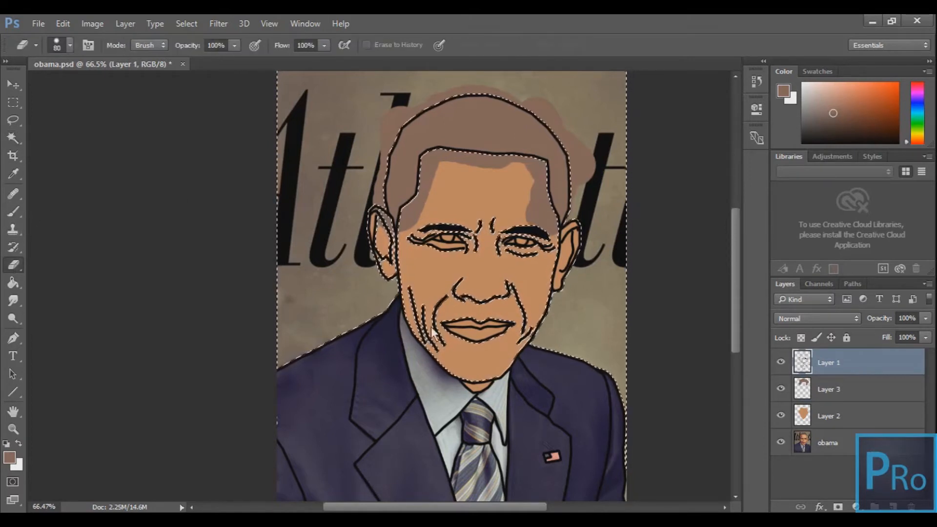
pyautogui.click(830, 391)
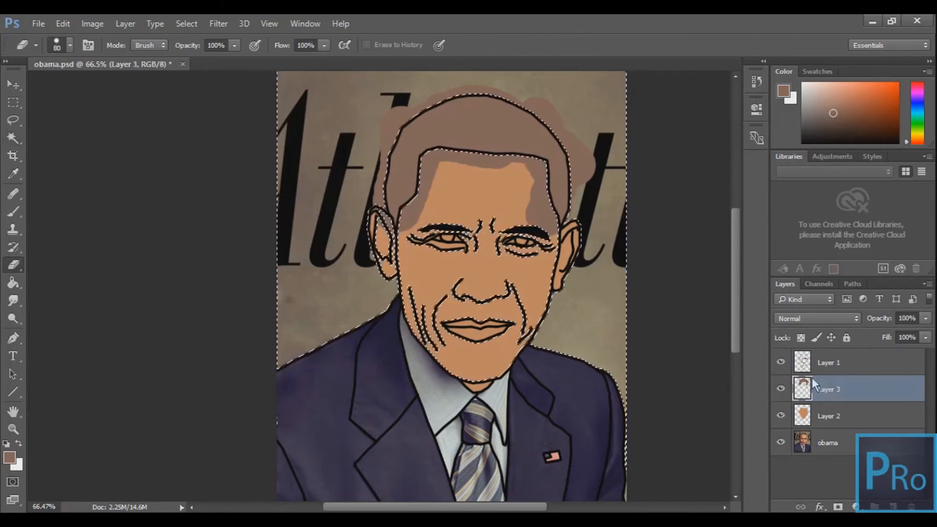
pyautogui.scroll(3, 380, 176)
pyautogui.moveTo(395, 151)
pyautogui.mouseDown()
pyautogui.moveTo(379, 227)
pyautogui.moveTo(377, 302)
pyautogui.moveTo(375, 208)
pyautogui.moveTo(420, 176)
pyautogui.moveTo(475, 156)
pyautogui.moveTo(486, 170)
pyautogui.moveTo(516, 145)
pyautogui.moveTo(519, 212)
pyautogui.moveTo(540, 253)
pyautogui.moveTo(517, 233)
pyautogui.moveTo(486, 264)
pyautogui.moveTo(519, 285)
pyautogui.mouseUp()
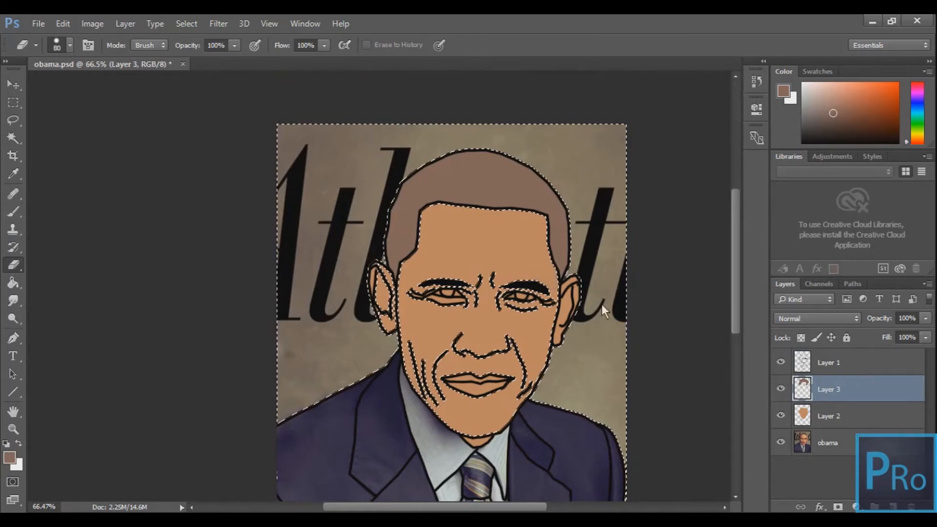
pyautogui.click(13, 103)
pyautogui.click(209, 288)
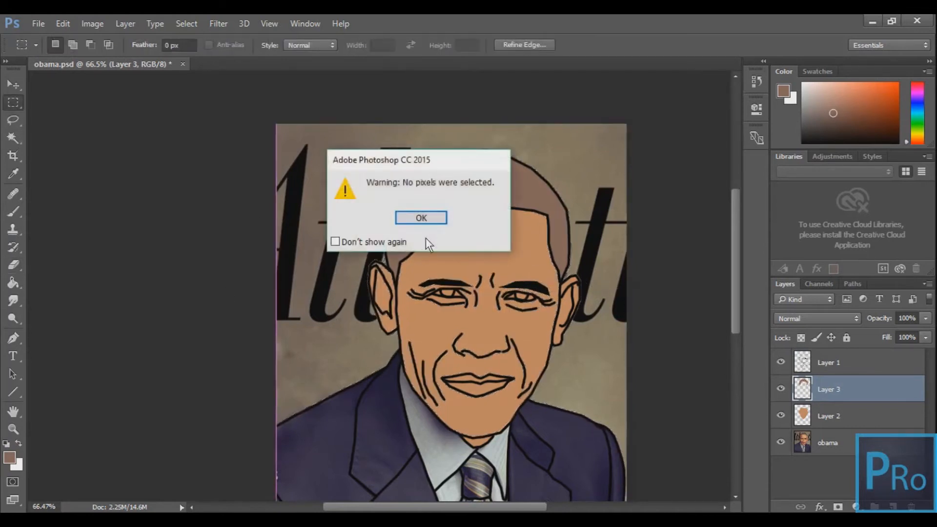
pyautogui.click(429, 222)
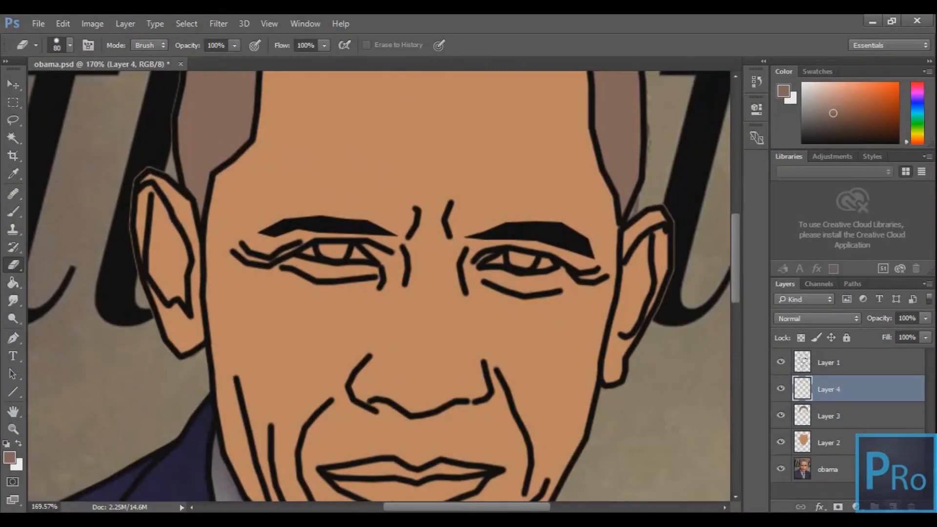
# Step: Switch to the Brush and set the foreground colour to white, ffffff
pyautogui.click(14, 215)
pyautogui.click(8, 457)
pyautogui.write('ffffff')
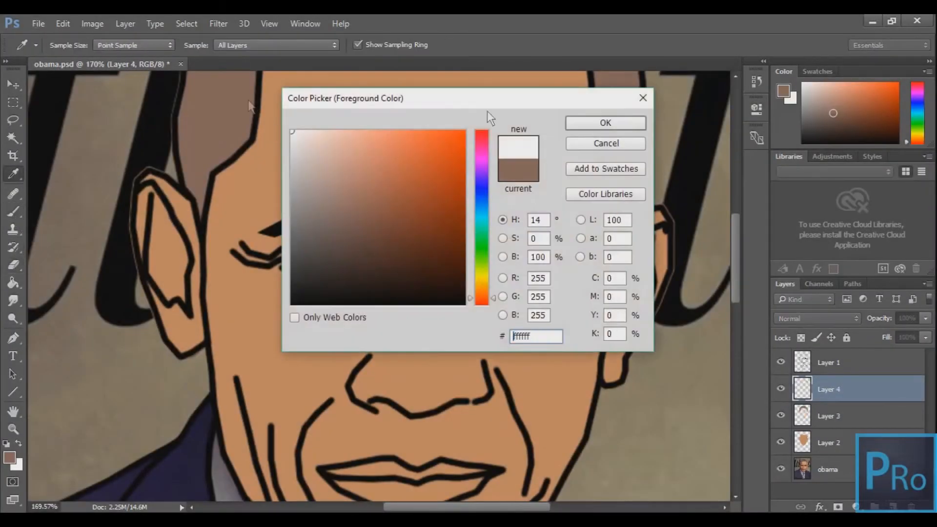
pyautogui.click(605, 122)
# Step: Set the brush size to 12 px and dab white into the left-hand eye on Layer 4
pyautogui.rightClick(362, 250)
pyautogui.click(445, 280)
pyautogui.moveTo(445, 280); pyautogui.dragTo(439, 283)
pyautogui.click(326, 250)
pyautogui.press('Return')
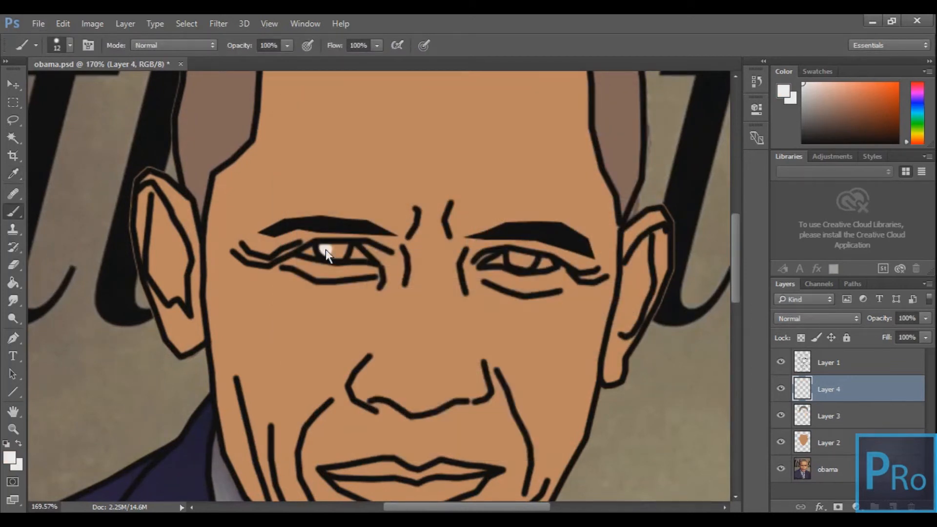
# Step: Reduce the brush size to 9 px and fill the insides of both eyes with white
pyautogui.scroll(7, 326, 250)
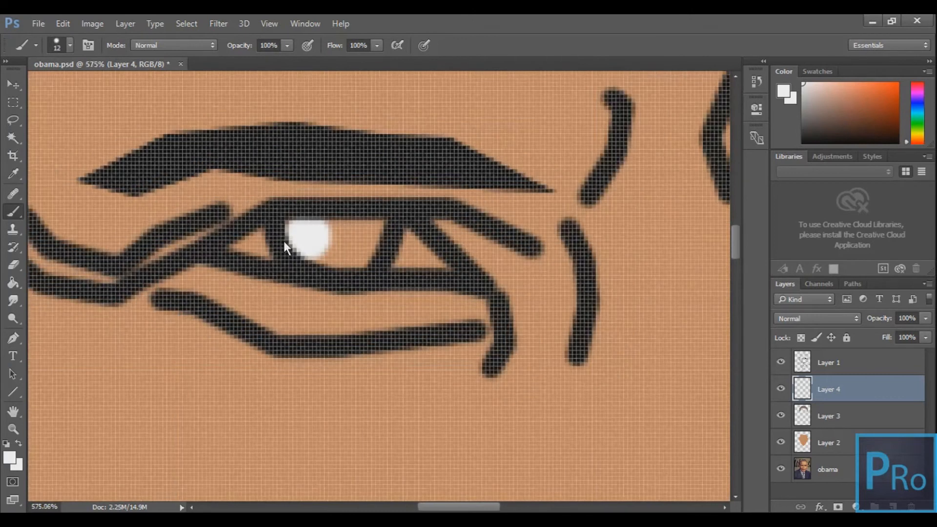
pyautogui.scroll(-3, 283, 241)
pyautogui.rightClick(291, 241)
pyautogui.moveTo(370, 275); pyautogui.dragTo(364, 276)
pyautogui.press('Return')
pyautogui.click(260, 244)
pyautogui.moveTo(259, 244)
pyautogui.mouseDown()
pyautogui.moveTo(363, 255)
pyautogui.moveTo(335, 233)
pyautogui.mouseUp()
pyautogui.moveTo(425, 507); pyautogui.dragTo(479, 507)
pyautogui.moveTo(389, 279)
pyautogui.mouseDown()
pyautogui.moveTo(503, 293)
pyautogui.moveTo(419, 259)
pyautogui.mouseUp()
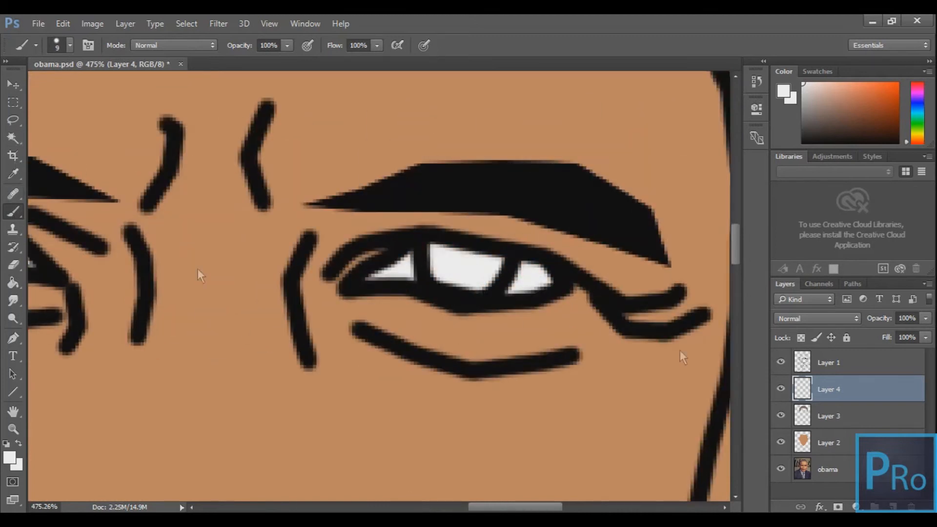
# Step: Hide the skin layer (Layer 2) and the eye-white layer (Layer 4), and make the obama photo layer active
pyautogui.click(781, 442)
pyautogui.click(780, 389)
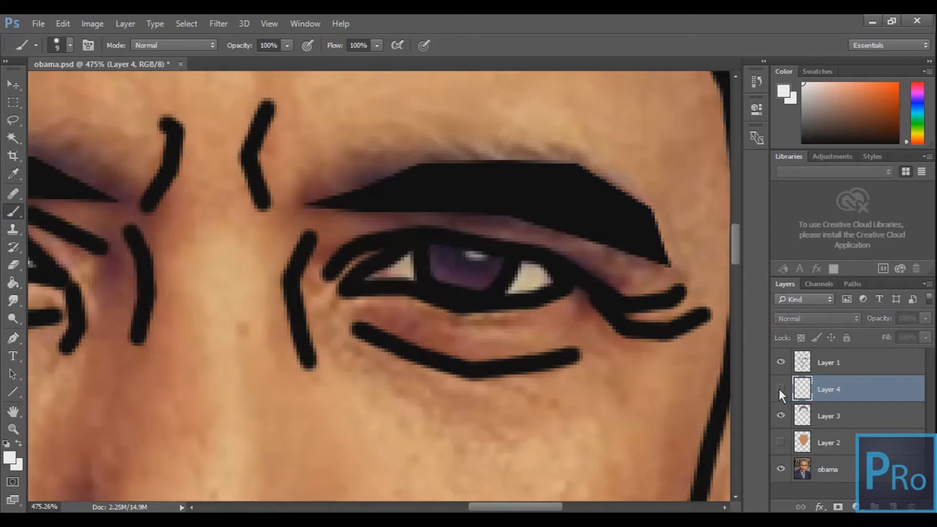
pyautogui.click(834, 460)
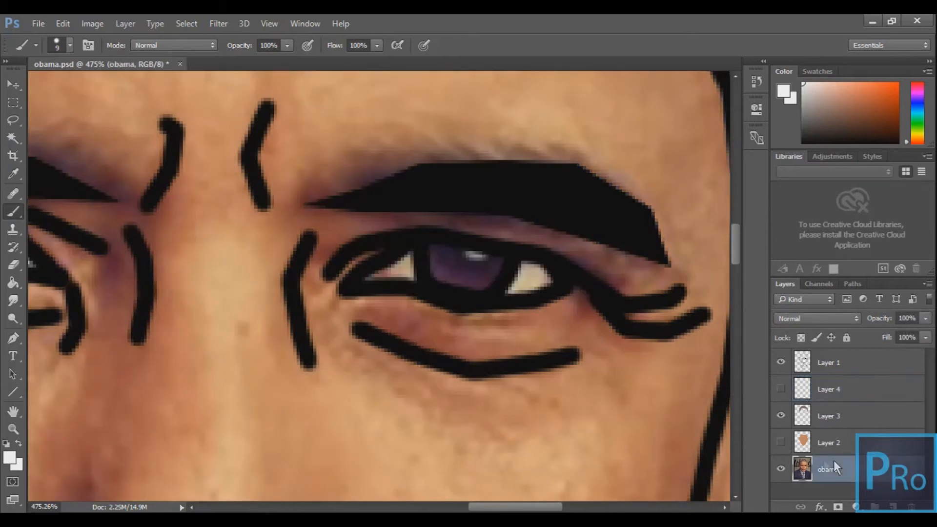
# Step: Sample the dark purple iris colour from the photo and show the skin layer (Layer 2) and the eye-white layer (Layer 4) again
pyautogui.click(15, 173)
pyautogui.moveTo(517, 506); pyautogui.dragTo(496, 506)
pyautogui.moveTo(111, 252); pyautogui.dragTo(612, 265)
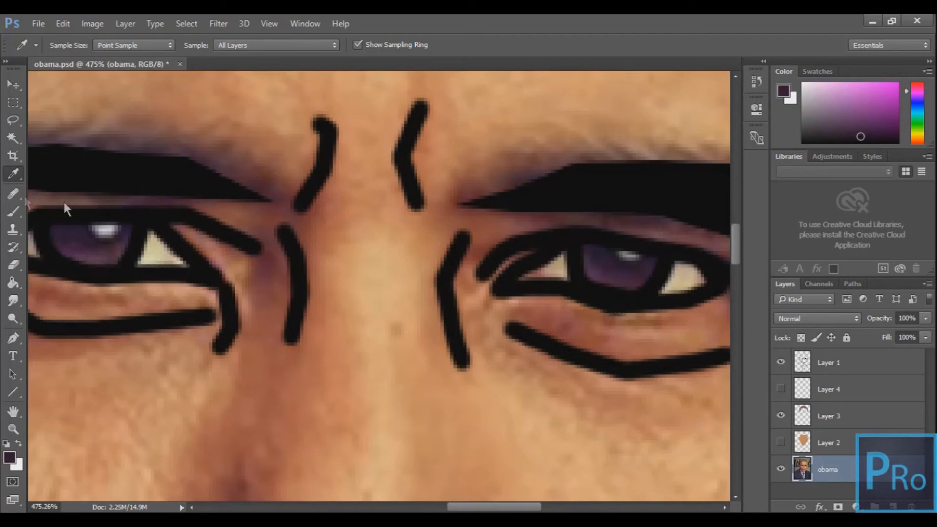
pyautogui.click(781, 442)
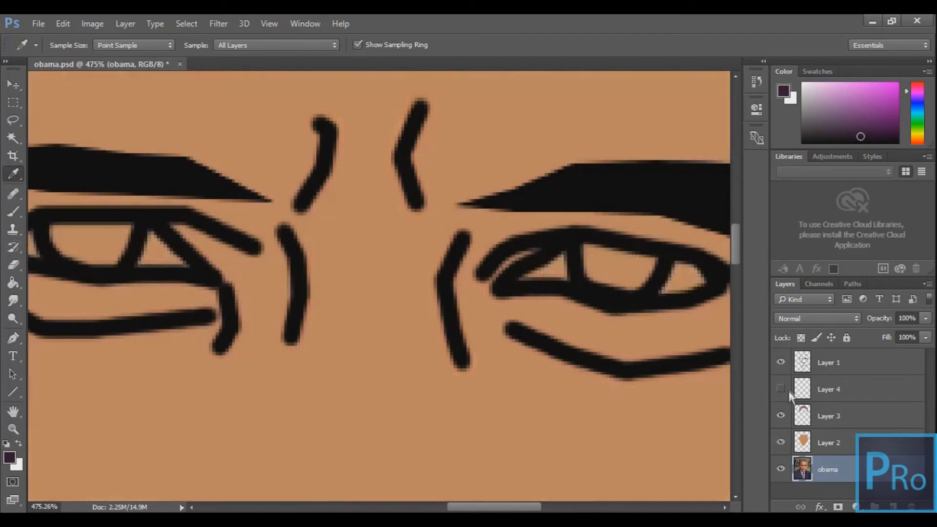
pyautogui.click(781, 388)
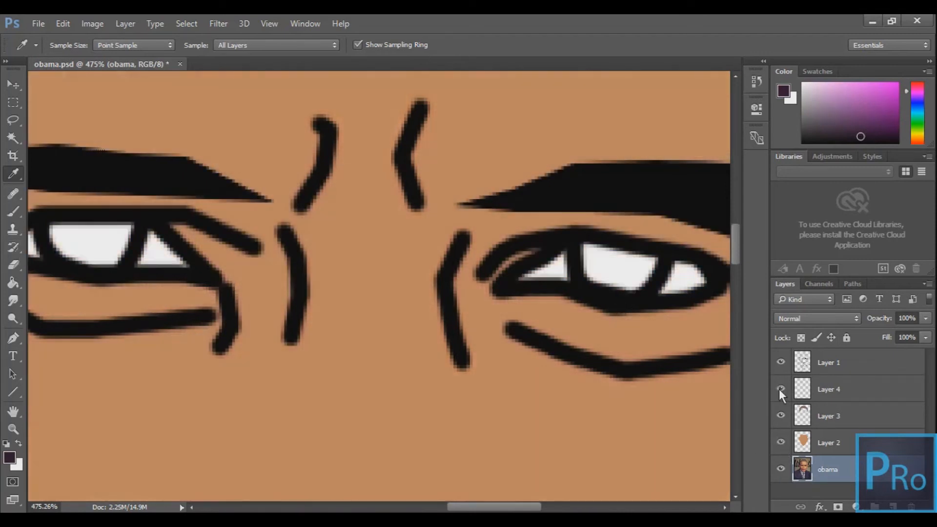
# Step: Set the foreground colour to dark red, 3b0303, and paint the left-hand iris on Layer 4
pyautogui.click(10, 458)
pyautogui.moveTo(481, 157); pyautogui.dragTo(479, 130)
pyautogui.moveTo(443, 217); pyautogui.dragTo(454, 264)
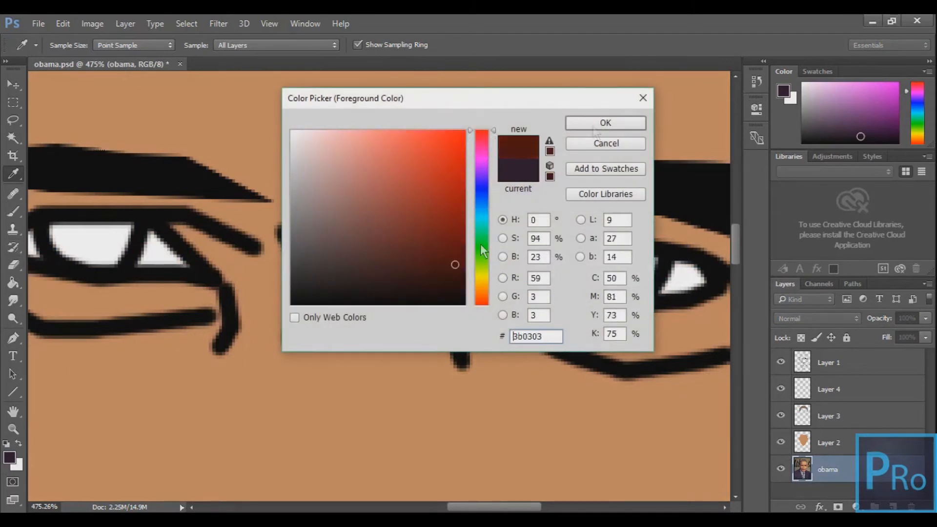
pyautogui.click(605, 123)
pyautogui.click(854, 393)
pyautogui.moveTo(56, 242); pyautogui.dragTo(81, 233)
# Step: Darken the foreground colour to 340303 and paint the right-hand iris
pyautogui.click(10, 458)
pyautogui.moveTo(454, 266); pyautogui.dragTo(456, 270)
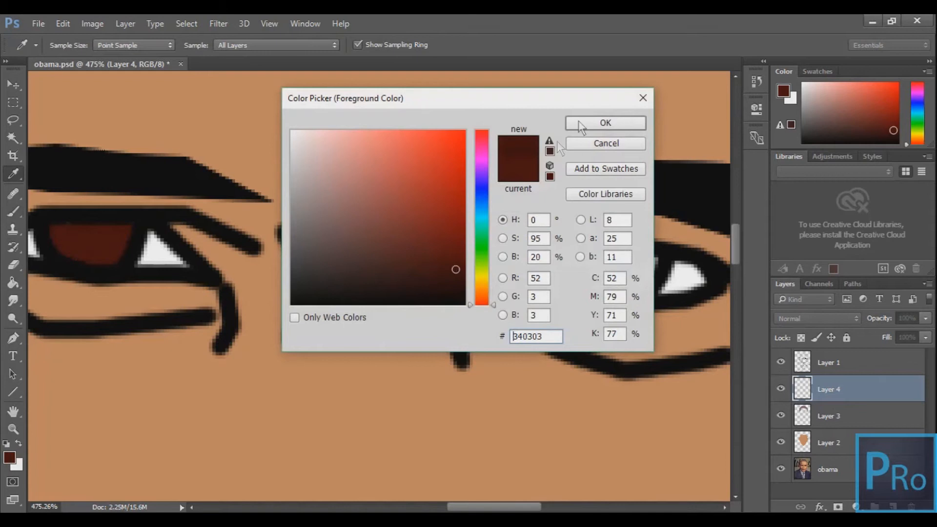
pyautogui.click(593, 123)
pyautogui.moveTo(607, 258)
pyautogui.mouseDown()
pyautogui.moveTo(593, 283)
pyautogui.moveTo(640, 280)
pyautogui.mouseUp()
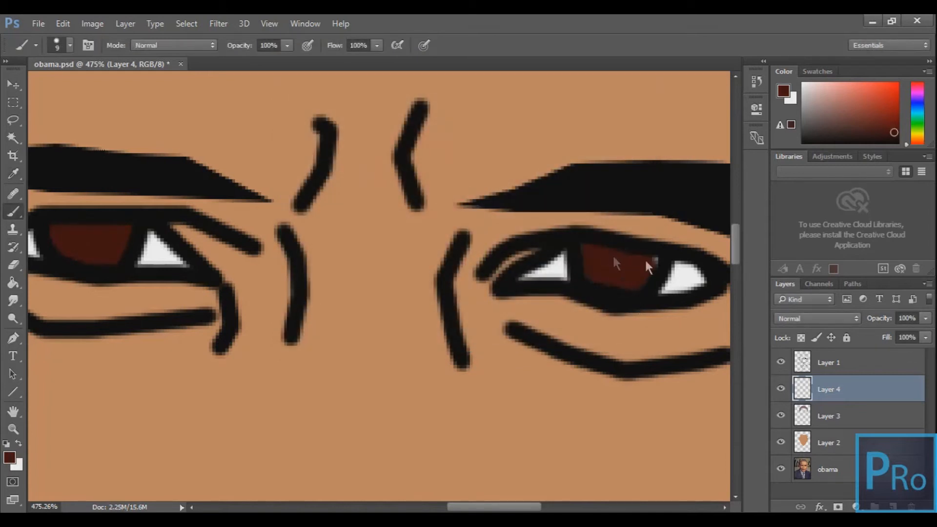
# Step: Set the foreground colour to black and the brush hardness to 0%
pyautogui.click(16, 459)
pyautogui.moveTo(353, 253); pyautogui.dragTo(348, 180)
pyautogui.moveTo(434, 277); pyautogui.dragTo(517, 351)
pyautogui.click(605, 123)
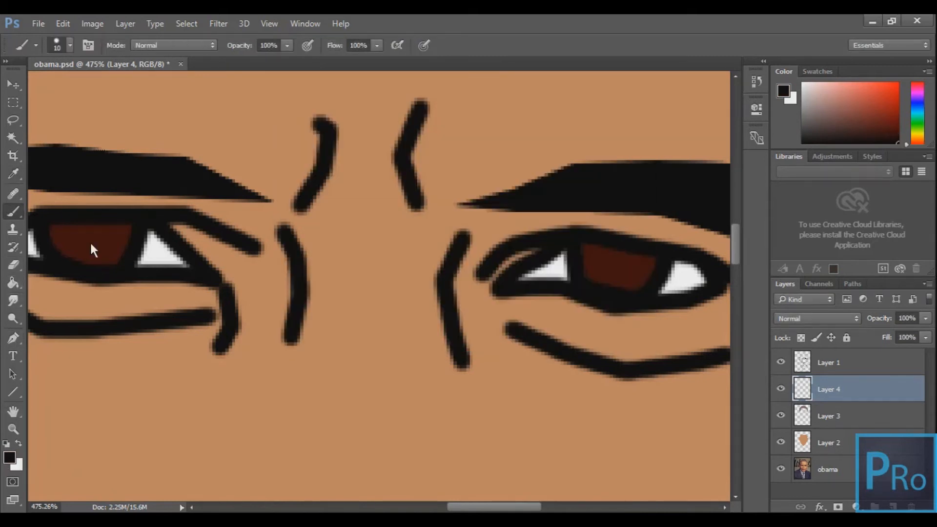
pyautogui.rightClick(91, 242)
pyautogui.doubleClick(230, 293)
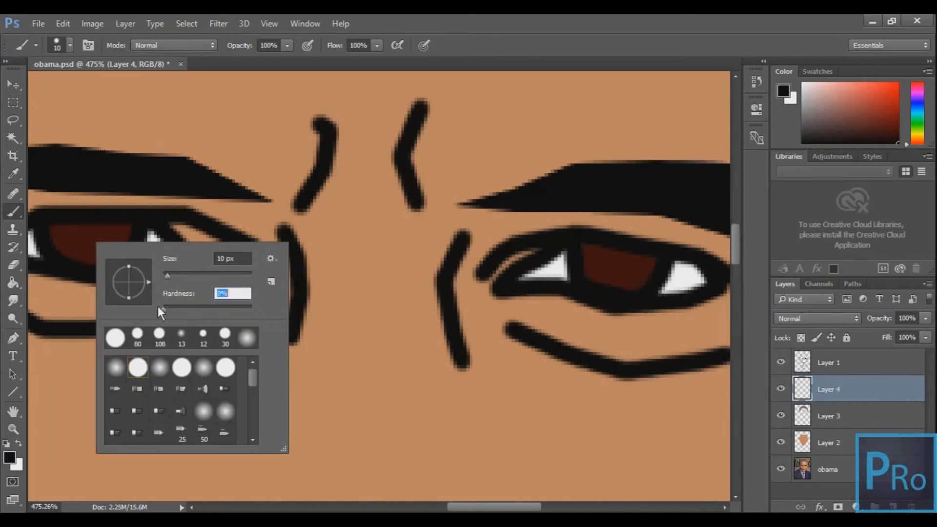
# Step: Set the brush size to 13 px and dab a soft black pupil into the centre of each iris
pyautogui.rightClick(187, 227)
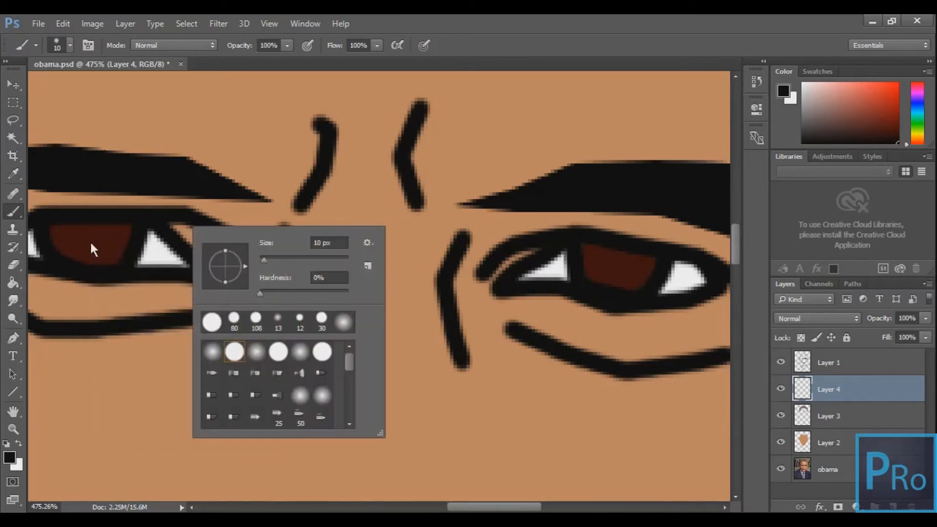
pyautogui.click(265, 258)
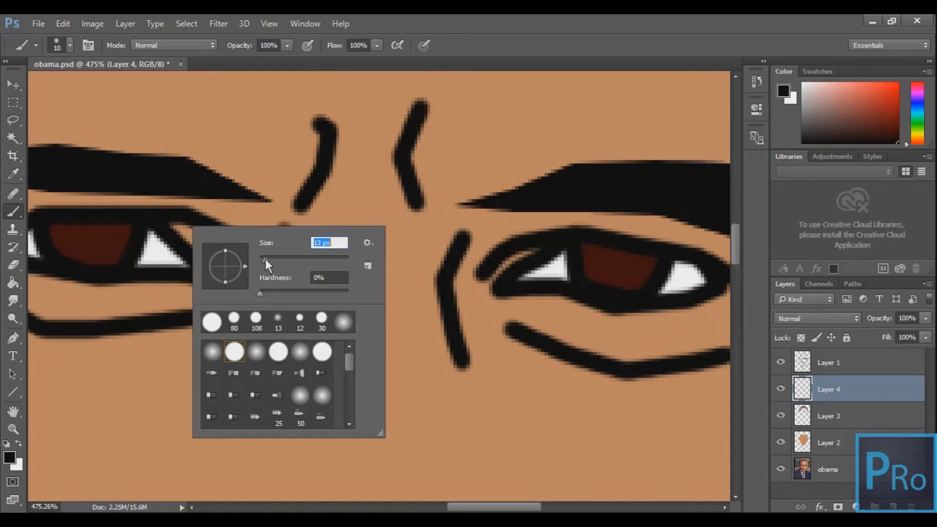
pyautogui.click(90, 241)
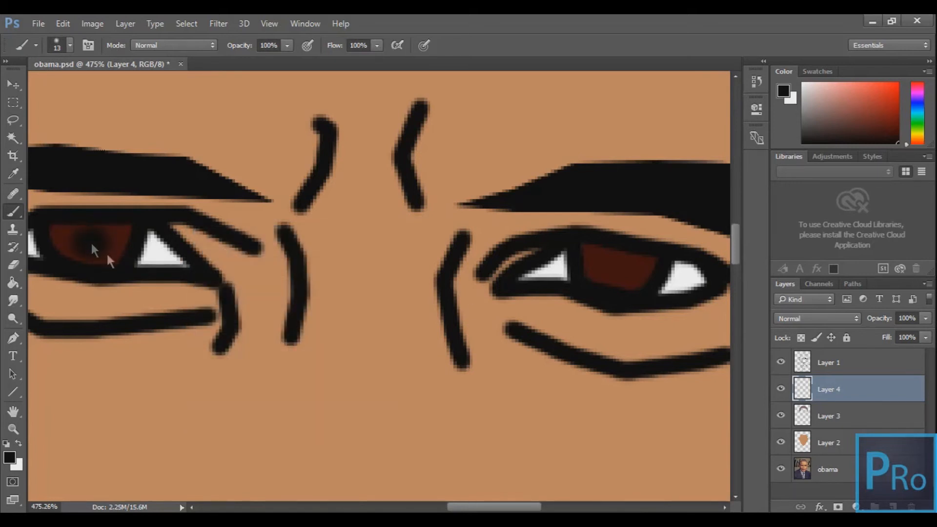
pyautogui.click(619, 268)
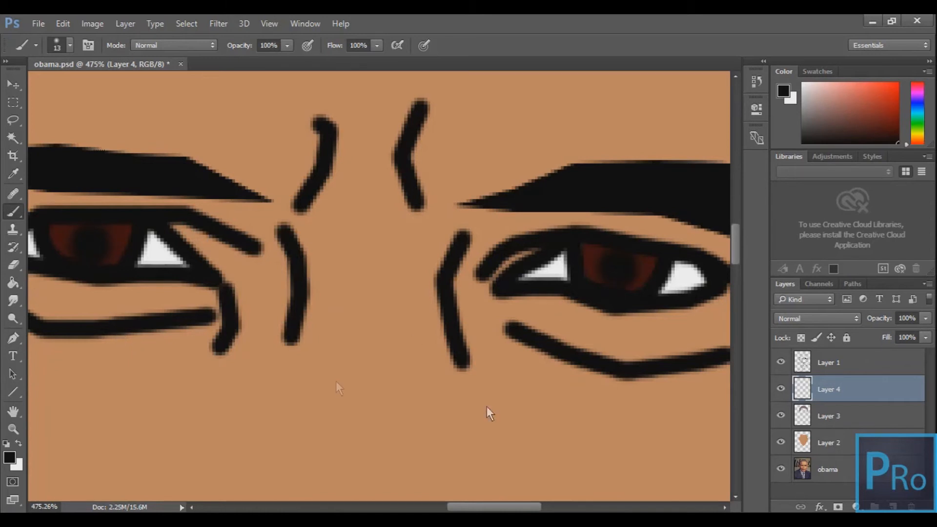
# Step: Set the foreground colour to white, reduce the brush size to 3 px and dab a small highlight onto each pupil
pyautogui.click(9, 458)
pyautogui.moveTo(365, 252); pyautogui.dragTo(255, 90)
pyautogui.click(605, 122)
pyautogui.rightClick(312, 306)
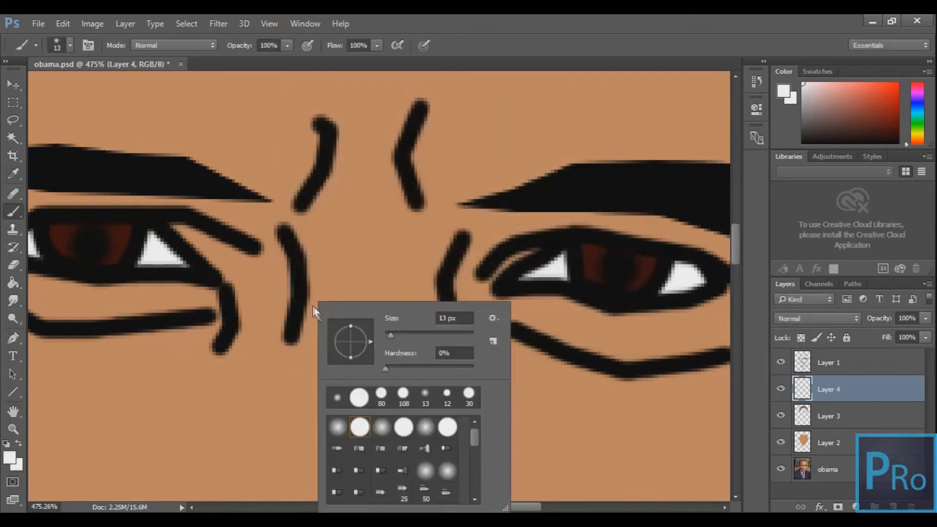
pyautogui.click(388, 334)
pyautogui.moveTo(389, 335); pyautogui.dragTo(385, 336)
pyautogui.click(96, 234)
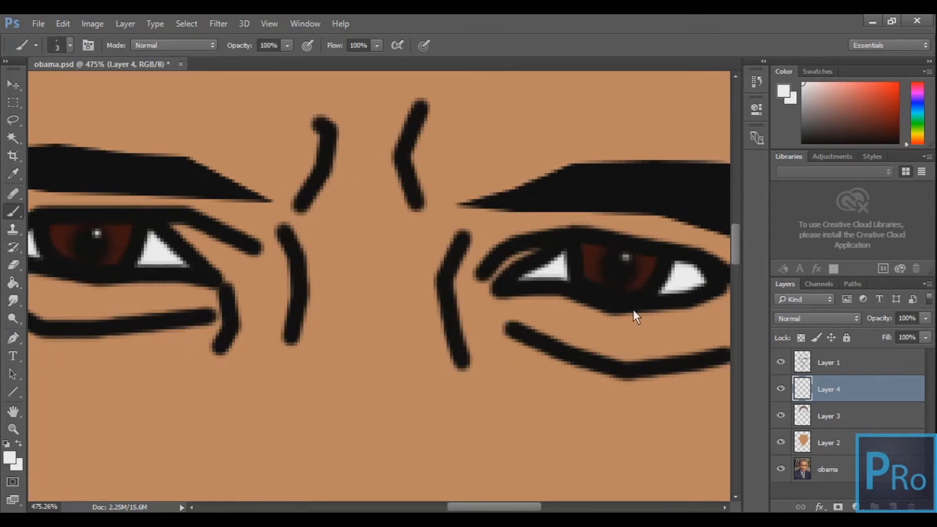
# Step: Create a new layer above Layer 4 and hide the skin layer (Layer 2)
pyautogui.scroll(-5, 371, 289)
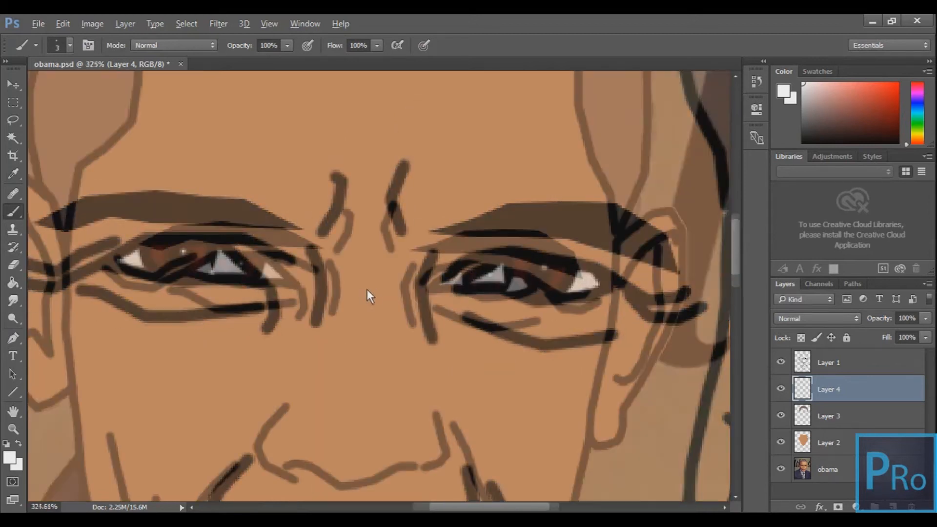
pyautogui.scroll(-5, 369, 325)
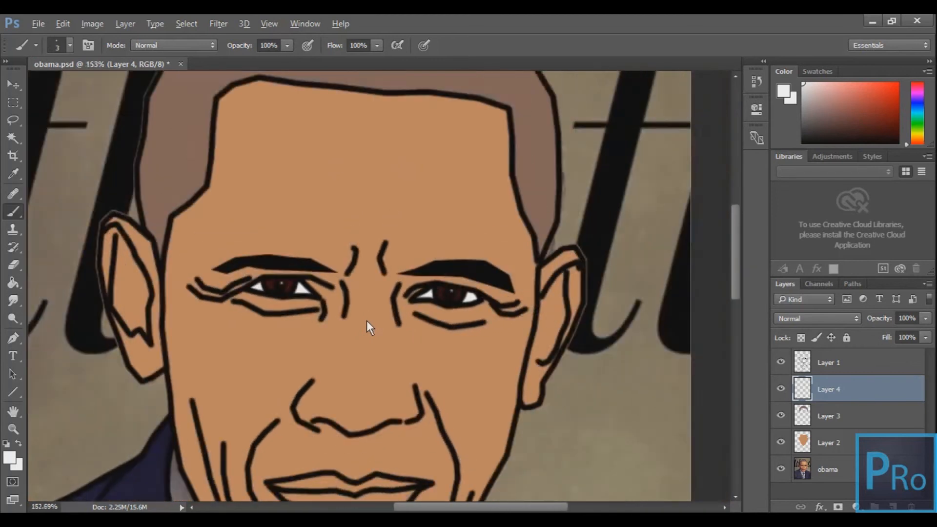
pyautogui.press('alt')
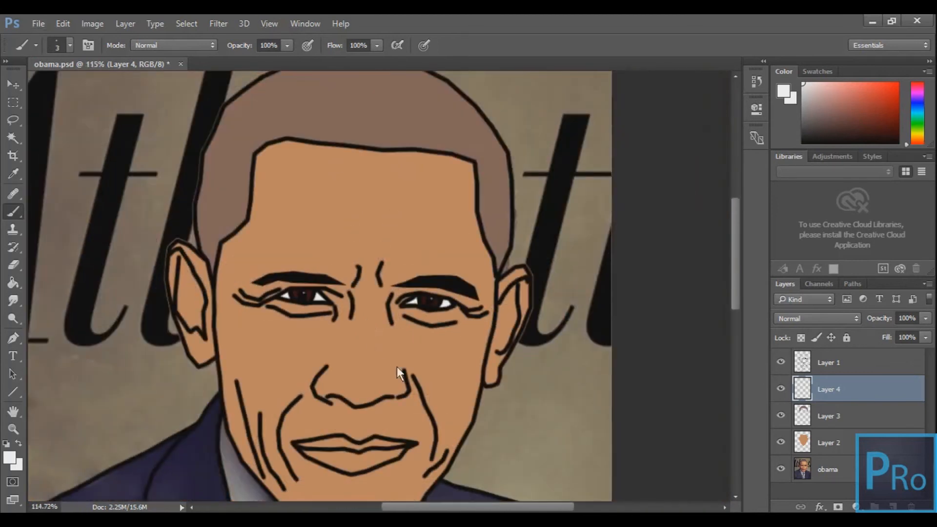
pyautogui.scroll(-3, 397, 373)
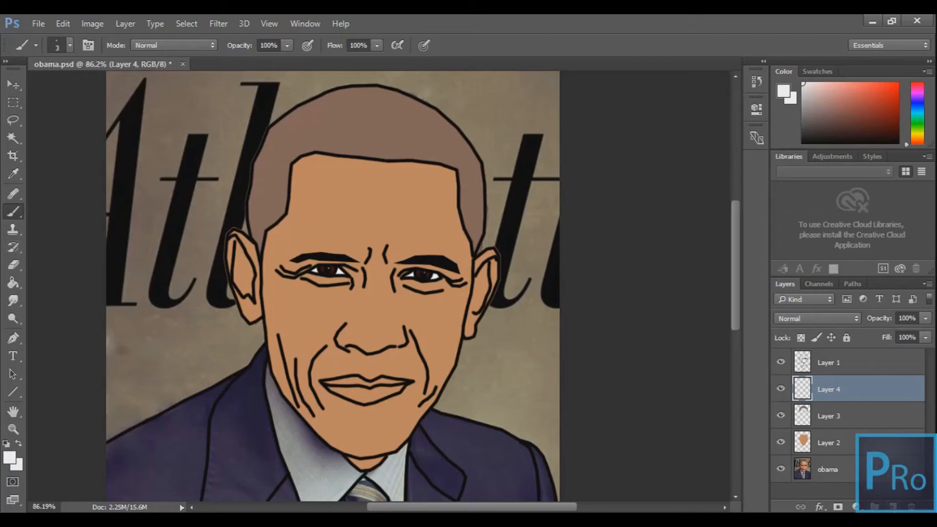
pyautogui.click(875, 506)
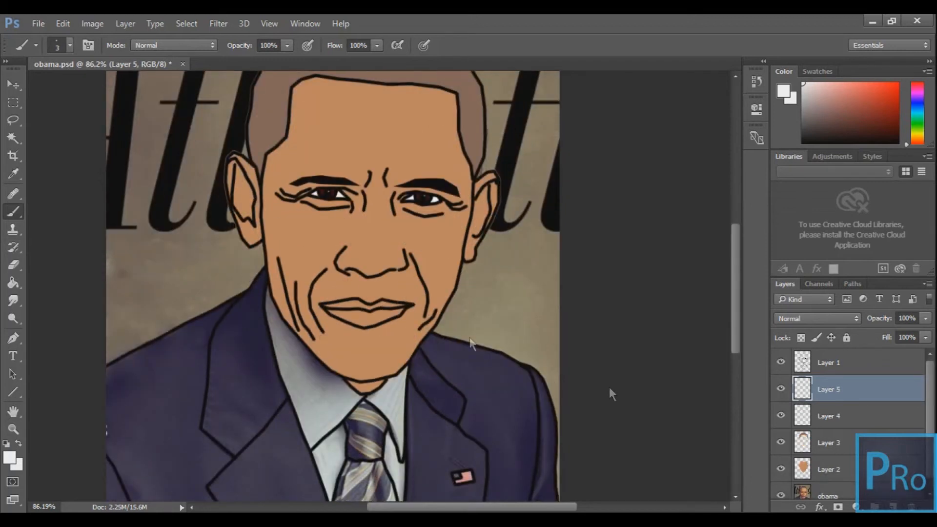
pyautogui.click(781, 469)
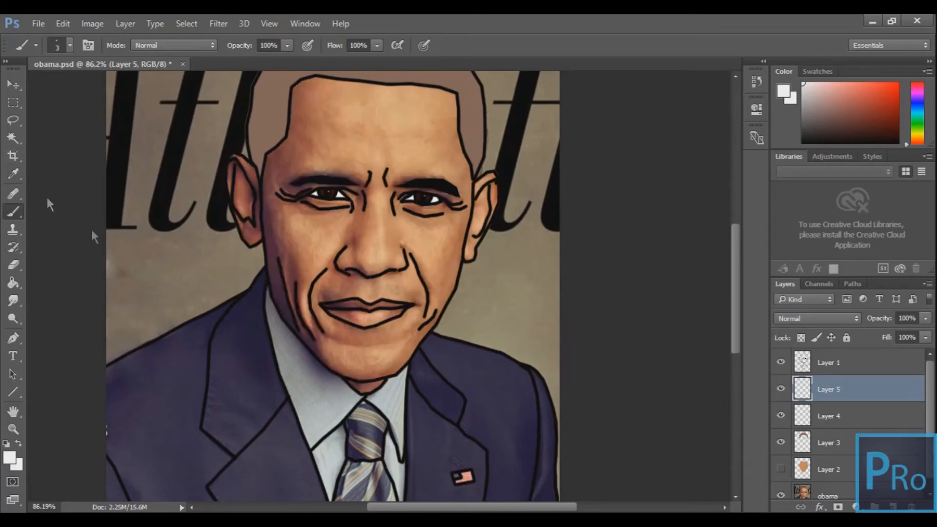
# Step: Sample the reddish lip colour from the photo's lower lip as the foreground colour and switch to the Brush
pyautogui.click(13, 173)
pyautogui.click(353, 317)
pyautogui.click(353, 318)
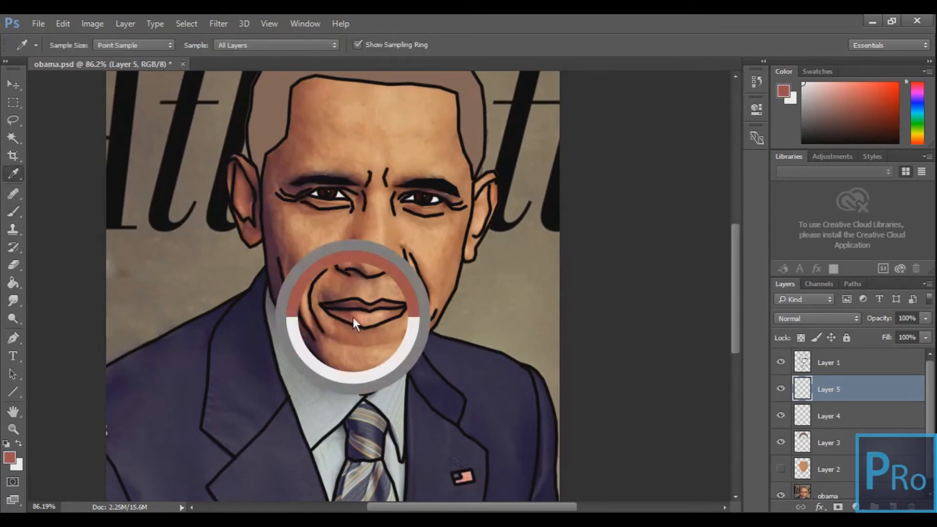
pyautogui.click(18, 212)
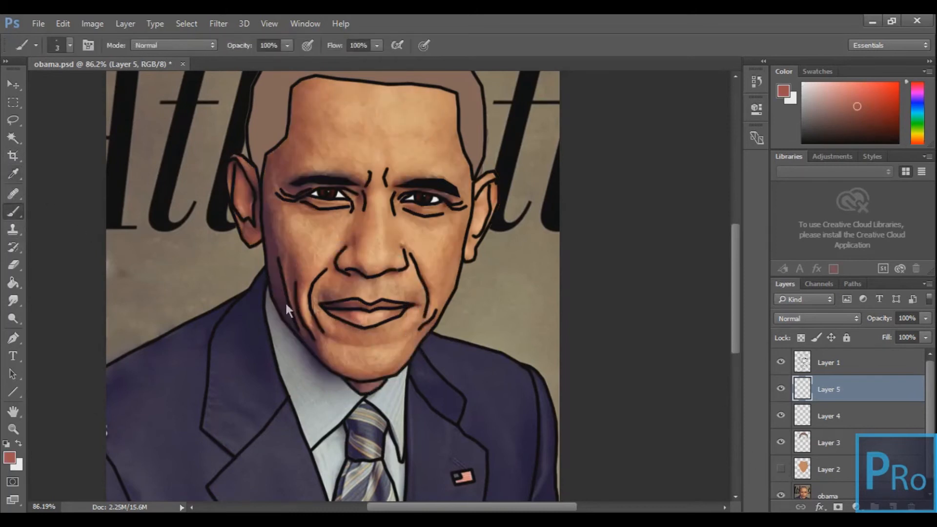
# Step: Set the brush to 54 px with 100% hardness and paint the lip colour over the whole mouth on Layer 5
pyautogui.rightClick(341, 312)
pyautogui.moveTo(430, 337); pyautogui.dragTo(442, 339)
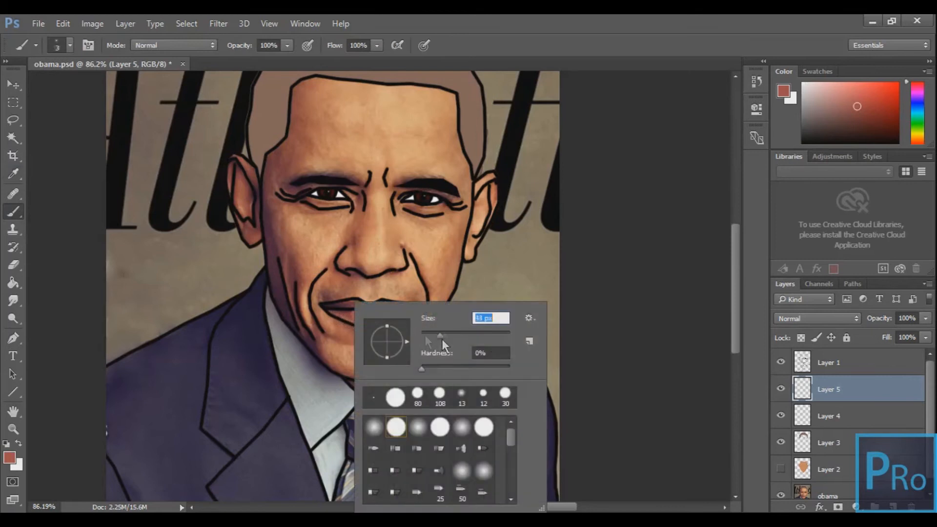
pyautogui.click(339, 310)
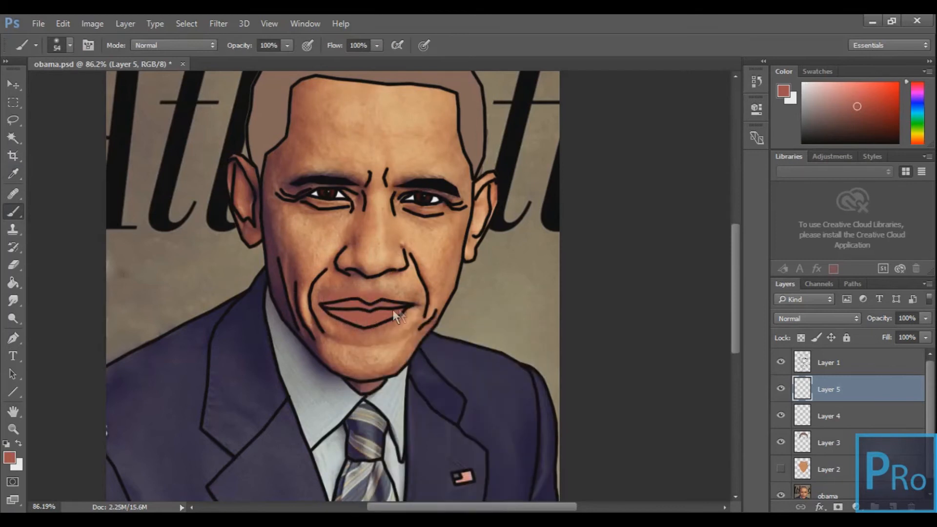
pyautogui.rightClick(393, 310)
pyautogui.moveTo(452, 371); pyautogui.dragTo(564, 372)
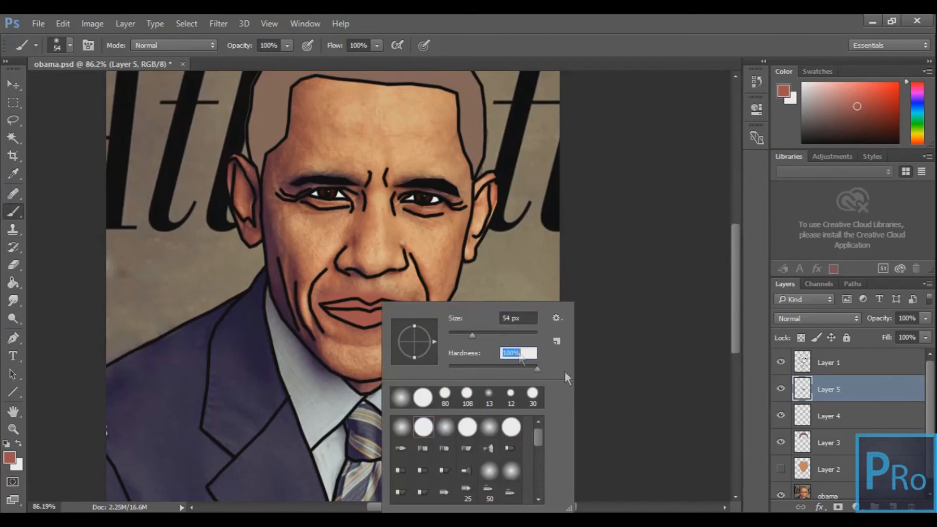
pyautogui.click(347, 308)
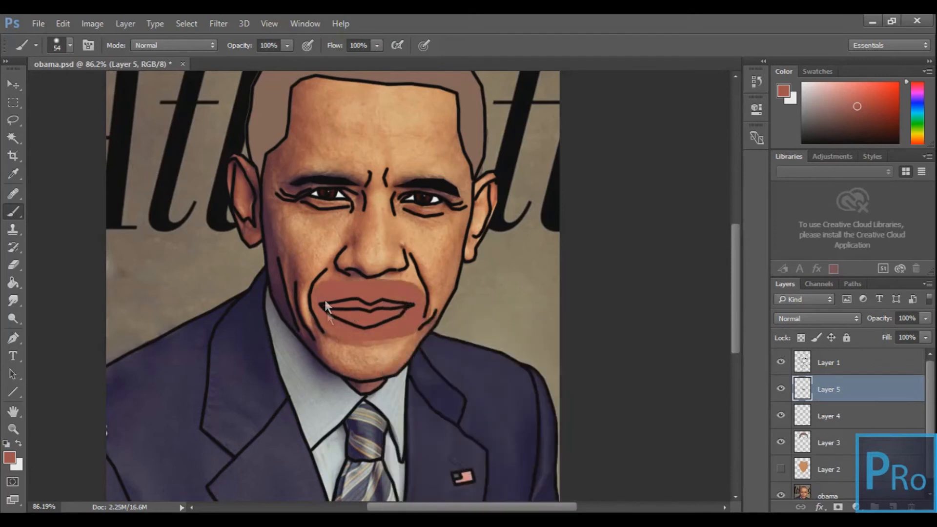
# Step: Select the face area surrounding the lips with the Magic Wand on the line-art layer (Layer 1)
pyautogui.click(12, 138)
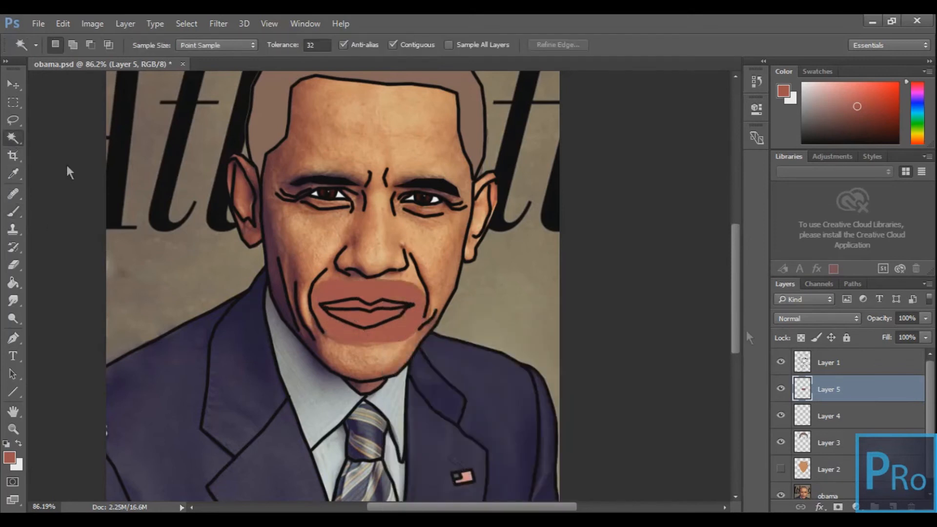
pyautogui.click(825, 367)
pyautogui.click(300, 253)
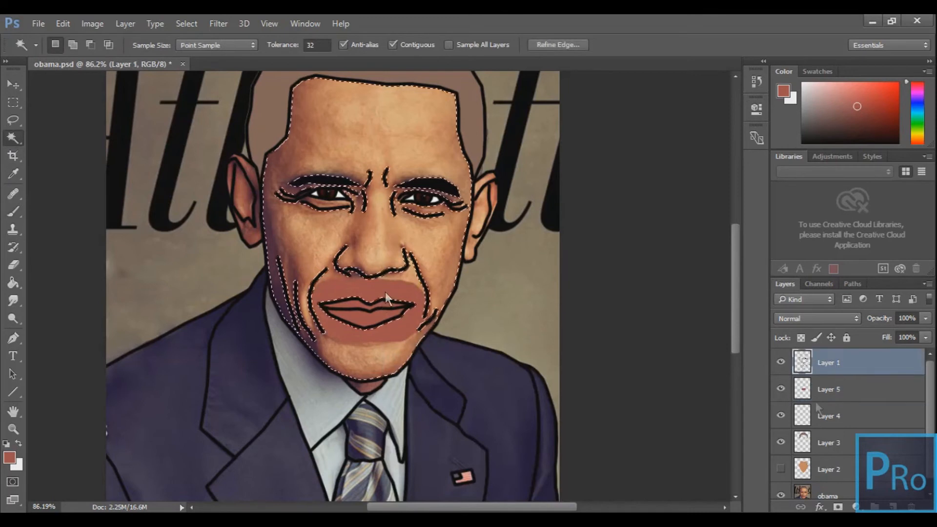
# Step: Erase the lip colour that spills outside the lip outline on Layer 5
pyautogui.click(838, 390)
pyautogui.press('b')
pyautogui.click(13, 265)
pyautogui.moveTo(336, 304)
pyautogui.mouseDown()
pyautogui.moveTo(292, 293)
pyautogui.moveTo(398, 310)
pyautogui.moveTo(326, 329)
pyautogui.moveTo(280, 308)
pyautogui.mouseUp()
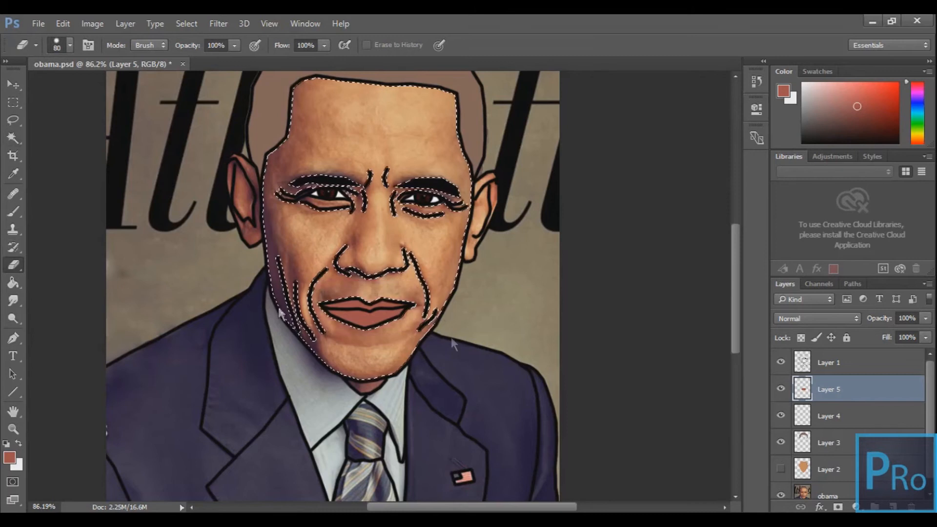
# Step: Deselect the face area and show the skin layer (Layer 2) again
pyautogui.click(14, 120)
pyautogui.hotkey('ctrl', 'd')
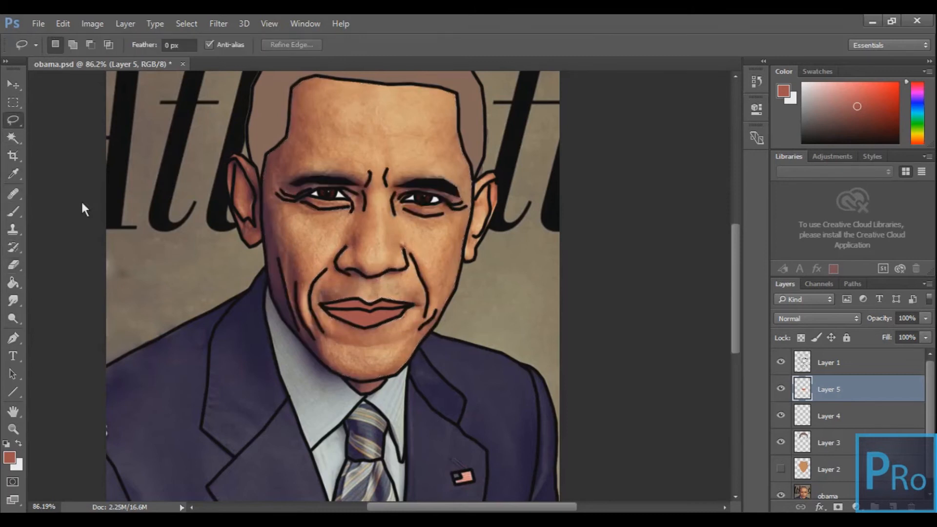
pyautogui.click(781, 468)
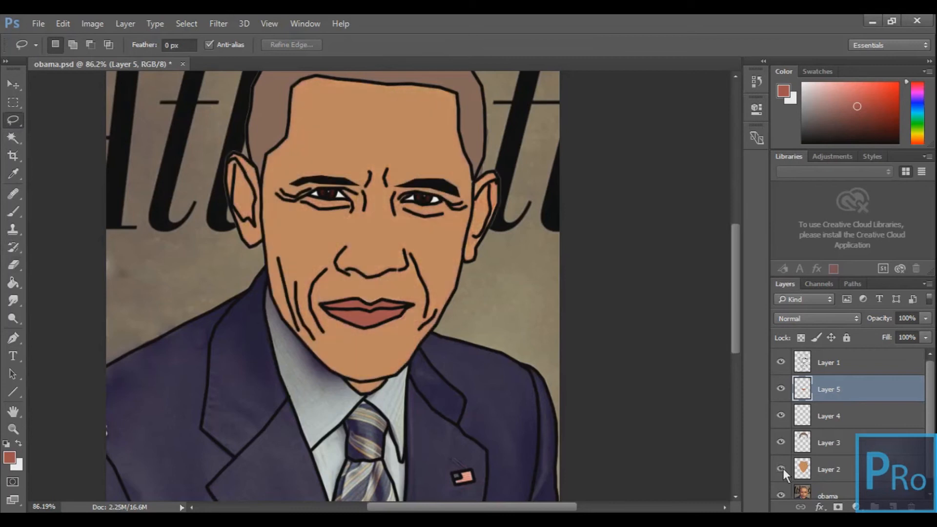
# Step: Sample the suit's dark colour and paint it over the whole jacket on a new layer (Layer 6) above Layer 5
pyautogui.scroll(3, 300, 326)
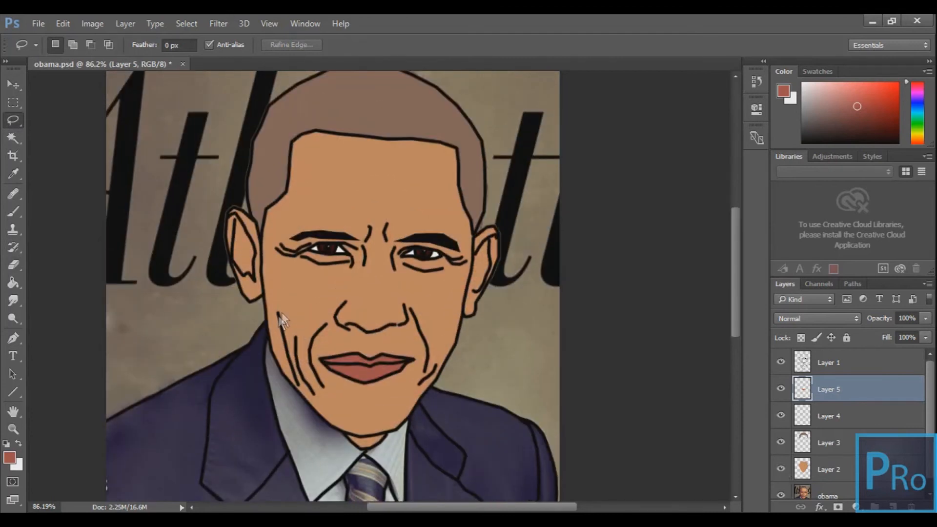
pyautogui.scroll(-4, 282, 313)
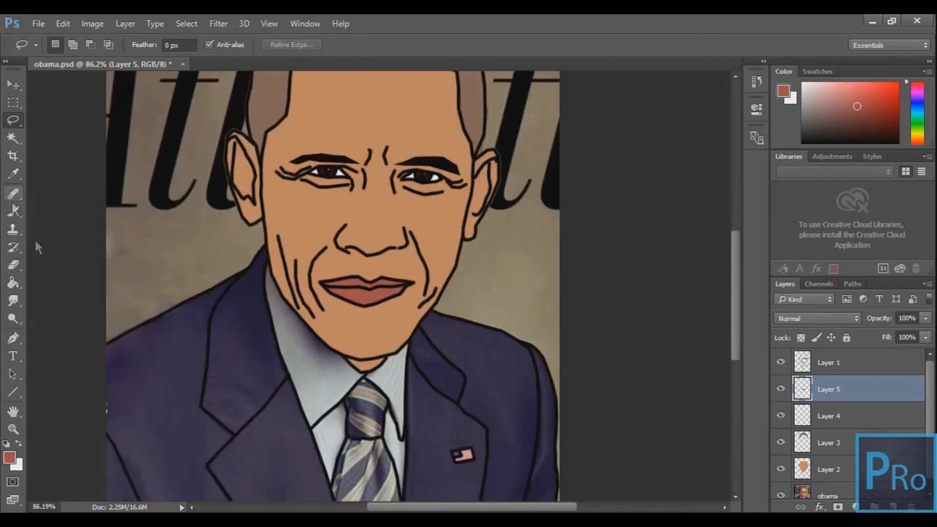
pyautogui.scroll(-5, 34, 227)
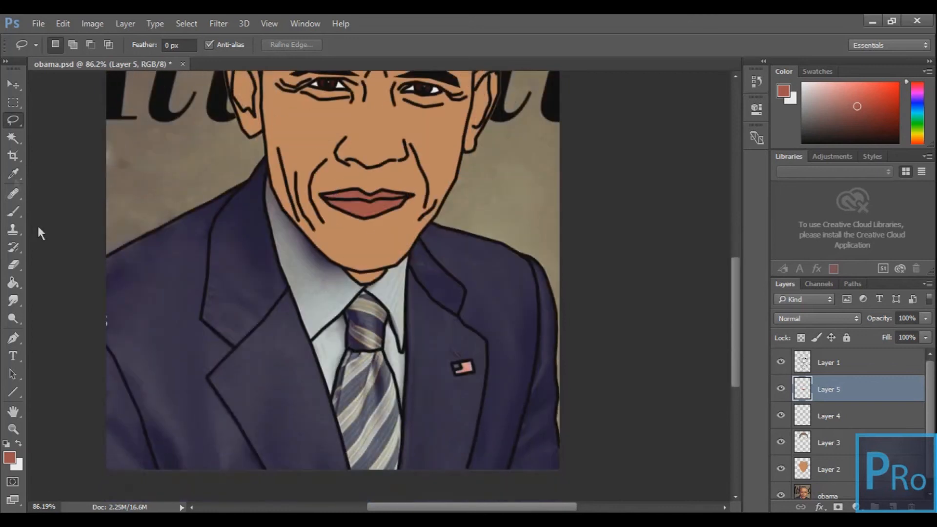
pyautogui.click(14, 173)
pyautogui.moveTo(184, 287)
pyautogui.mouseDown()
pyautogui.moveTo(172, 331)
pyautogui.moveTo(163, 325)
pyautogui.moveTo(248, 216)
pyautogui.moveTo(305, 383)
pyautogui.moveTo(292, 454)
pyautogui.moveTo(92, 439)
pyautogui.mouseUp()
pyautogui.click(14, 212)
pyautogui.click(892, 507)
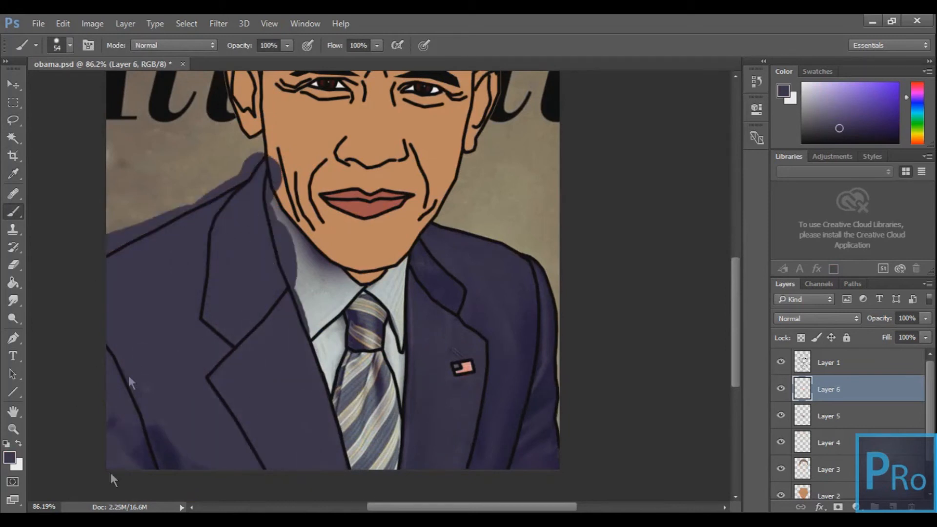
pyautogui.moveTo(429, 273)
pyautogui.mouseDown()
pyautogui.moveTo(429, 438)
pyautogui.moveTo(543, 290)
pyautogui.moveTo(438, 380)
pyautogui.moveTo(453, 249)
pyautogui.mouseUp()
pyautogui.moveTo(459, 347)
pyautogui.mouseDown()
pyautogui.moveTo(537, 477)
pyautogui.moveTo(538, 400)
pyautogui.moveTo(487, 350)
pyautogui.mouseUp()
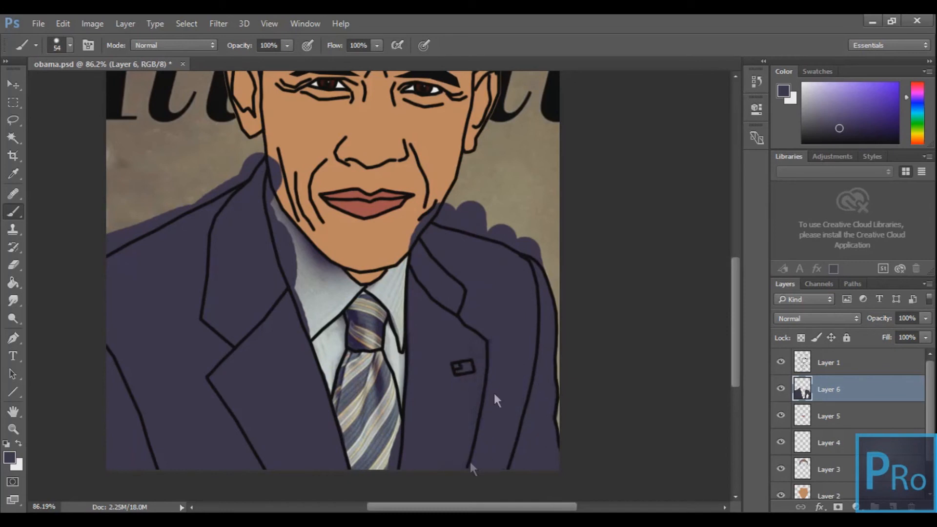
# Step: Select the areas surrounding the suit, including the background, neck and tie, with the Magic Wand on the line-art layer (Layer 1)
pyautogui.click(14, 138)
pyautogui.click(829, 363)
pyautogui.click(308, 277)
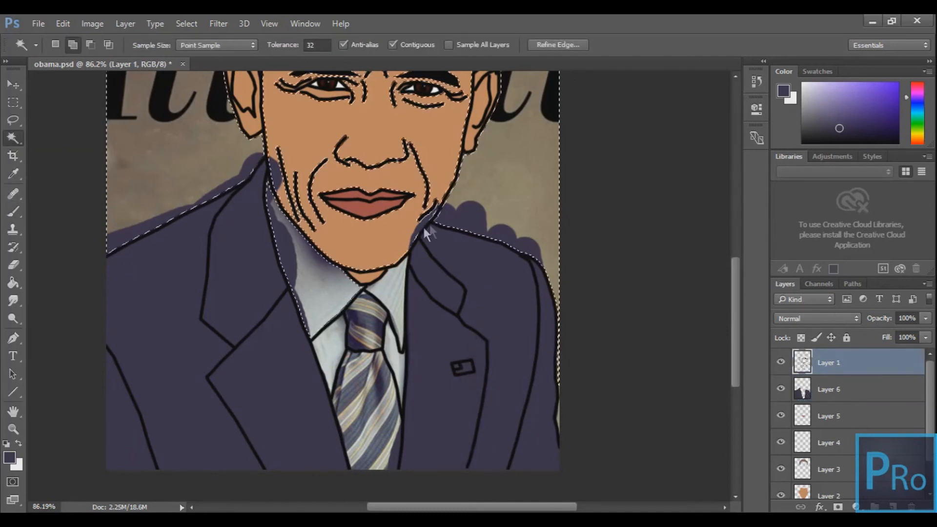
pyautogui.keyDown('shift'); pyautogui.click(385, 425); pyautogui.keyUp('shift')
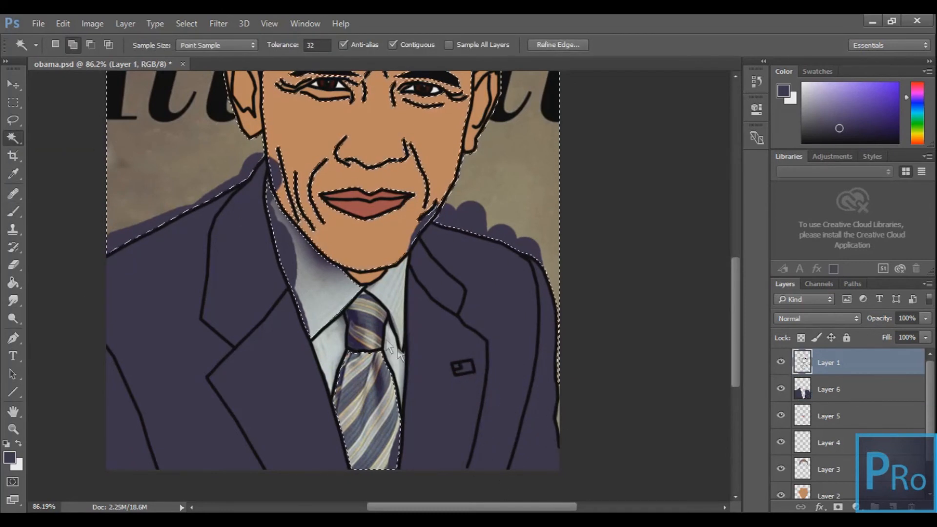
# Step: Erase the suit colour that spills over the background, face, shirt and tie on Layer 6, and deselect
pyautogui.click(13, 265)
pyautogui.click(829, 389)
pyautogui.moveTo(275, 171); pyautogui.dragTo(112, 244)
pyautogui.moveTo(278, 220); pyautogui.dragTo(308, 332)
pyautogui.moveTo(425, 222); pyautogui.dragTo(410, 247)
pyautogui.moveTo(393, 446); pyautogui.dragTo(390, 466)
pyautogui.moveTo(537, 252); pyautogui.dragTo(437, 210)
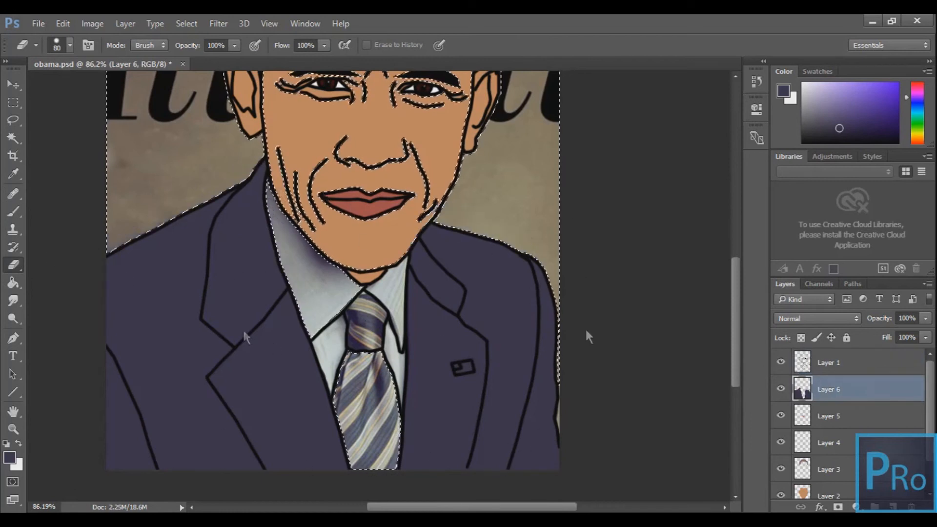
pyautogui.hotkey('ctrl', 'd')
pyautogui.press('m')
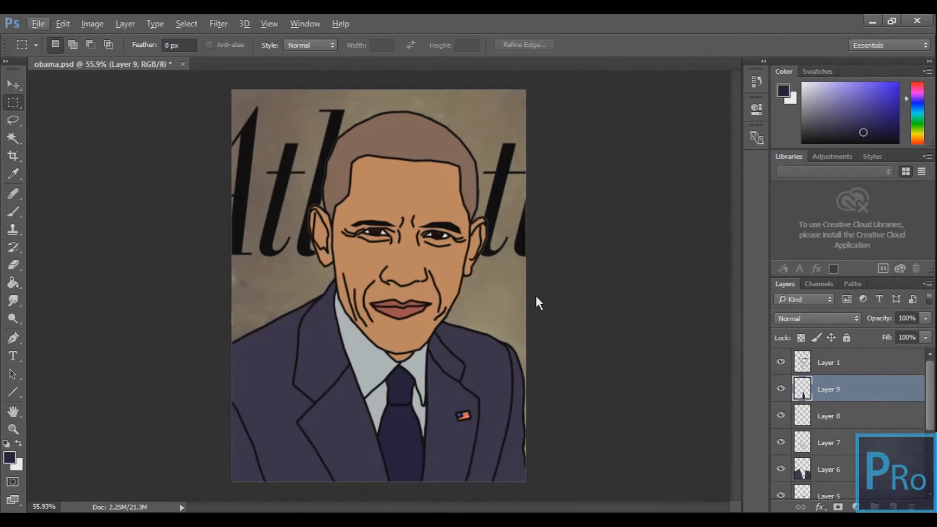
# Step: Turn the original photo layer (obama) black and white by fully reducing its saturation with the Hue/Saturation adjustment
pyautogui.moveTo(930, 381); pyautogui.dragTo(931, 421)
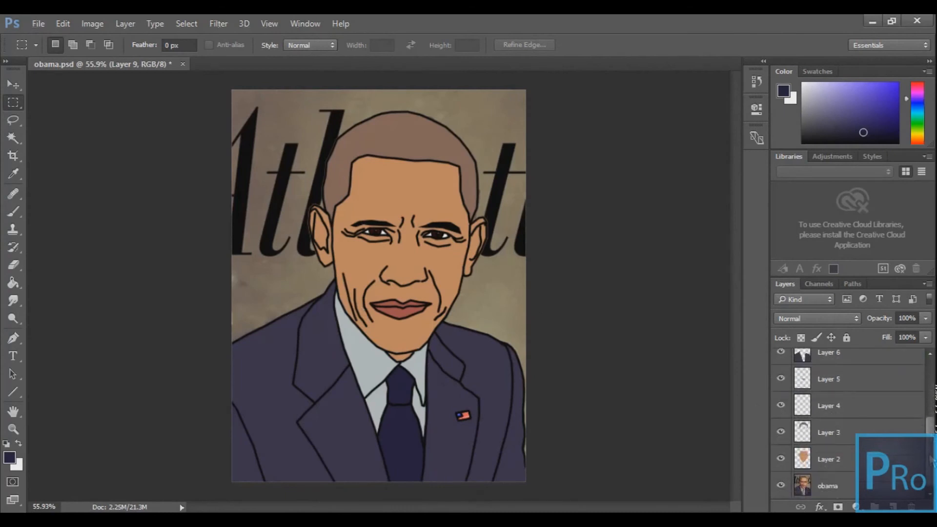
pyautogui.click(836, 485)
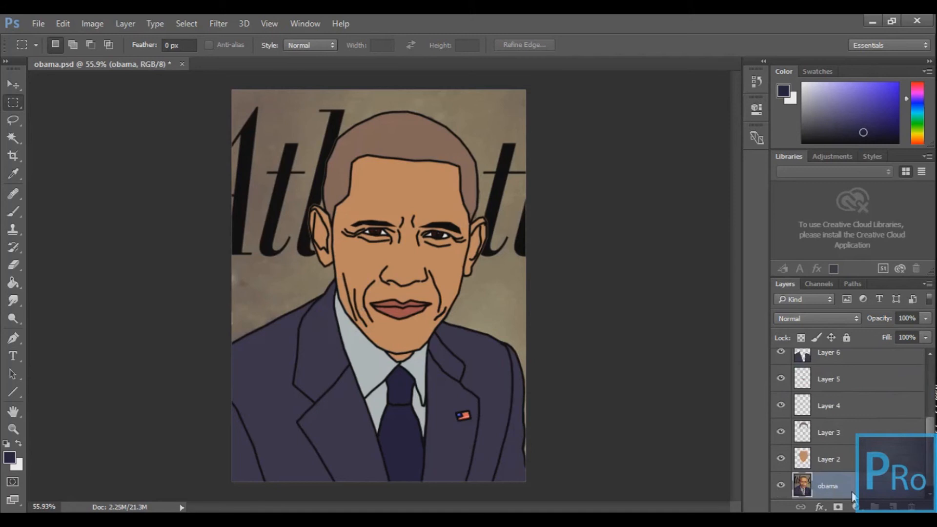
pyautogui.click(86, 24)
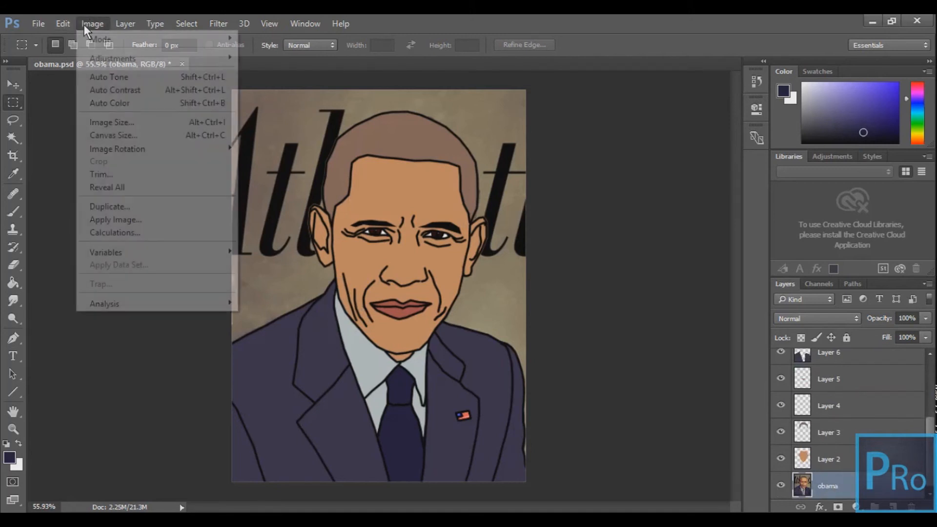
pyautogui.moveTo(105, 57)
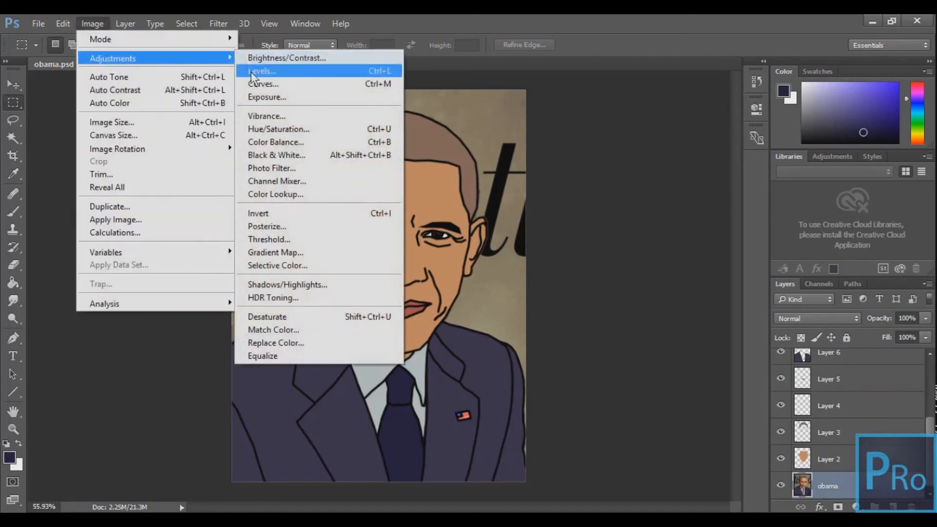
pyautogui.click(371, 130)
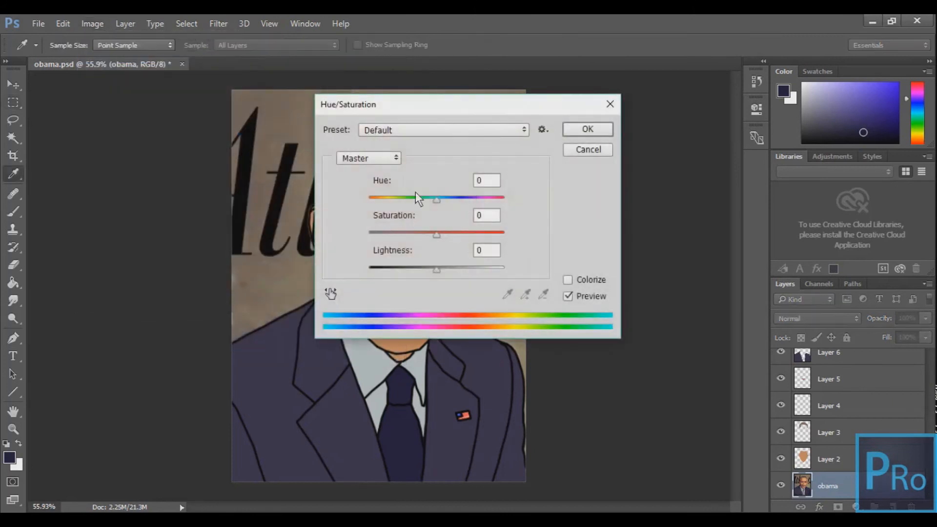
pyautogui.moveTo(438, 234); pyautogui.dragTo(350, 238)
pyautogui.click(570, 131)
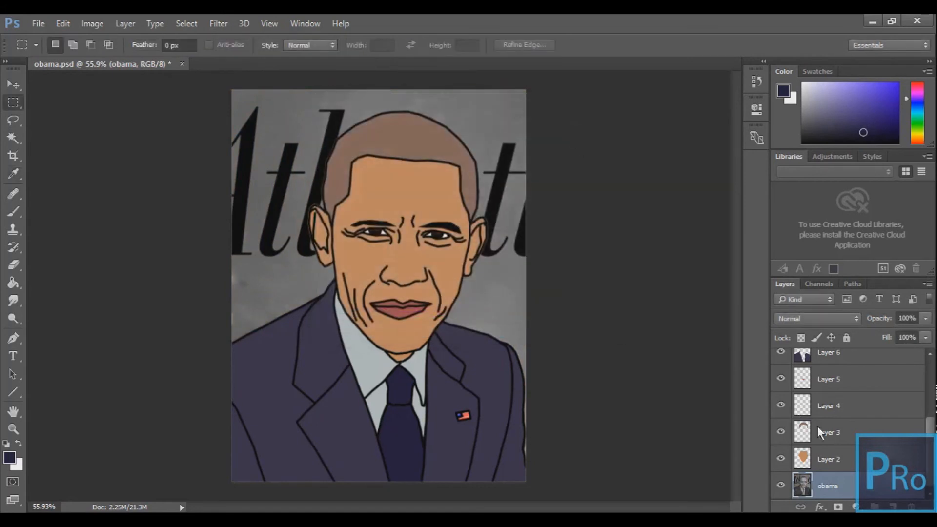
# Step: Apply the Cutout filter to the obama layer with 4 levels, edge simplicity 4 and edge fidelity 2
pyautogui.click(222, 26)
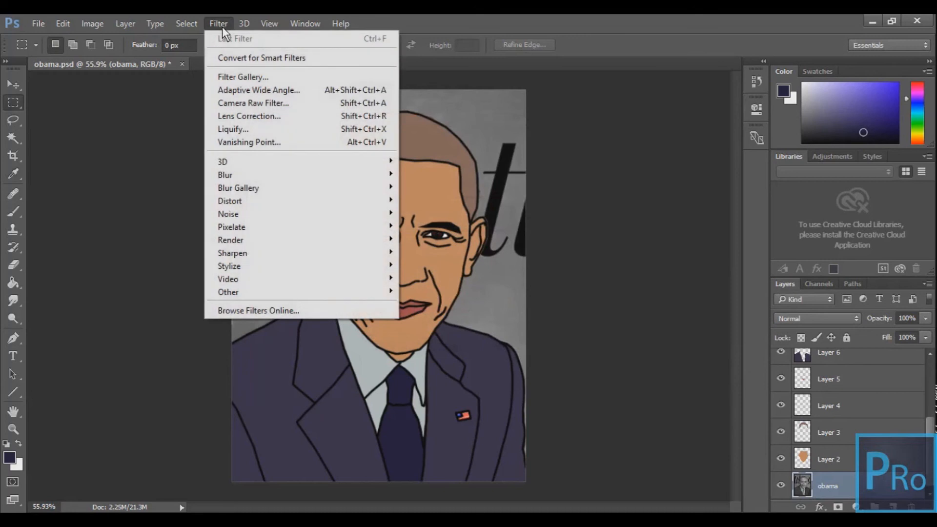
pyautogui.click(232, 73)
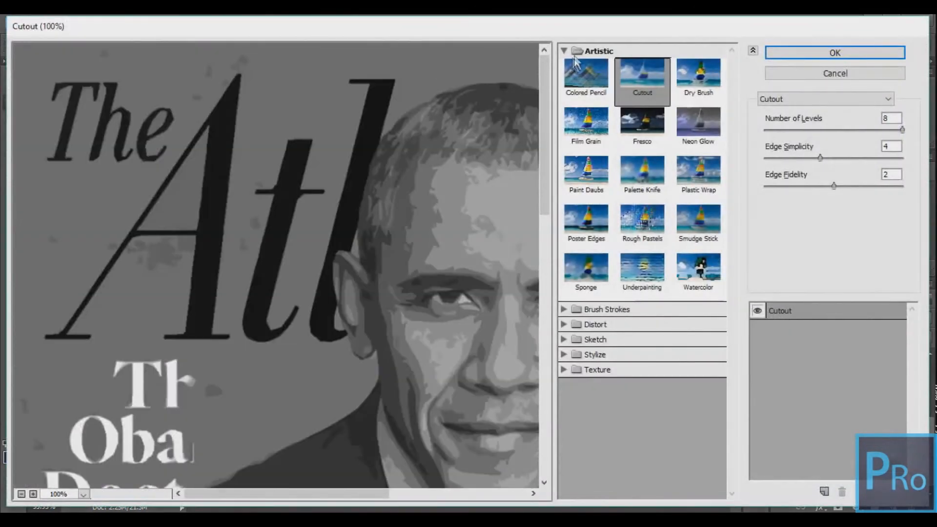
pyautogui.click(575, 56)
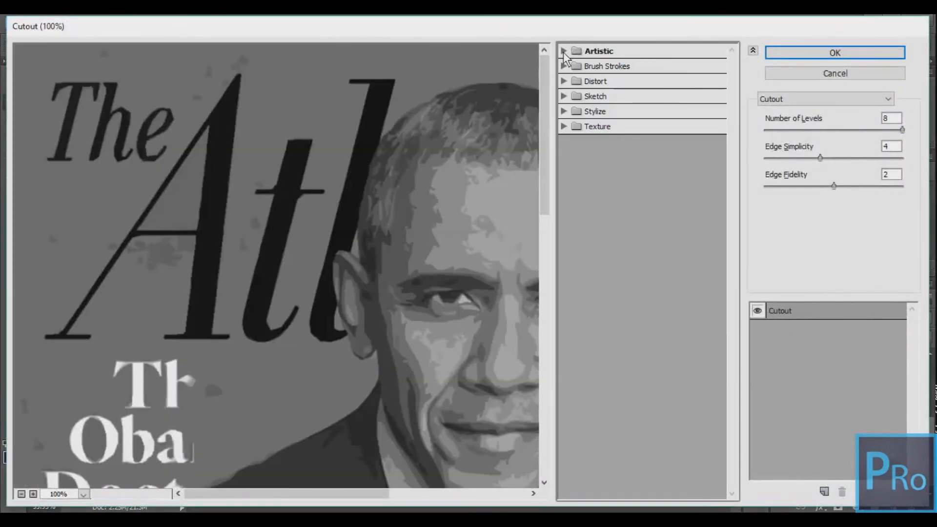
pyautogui.click(563, 51)
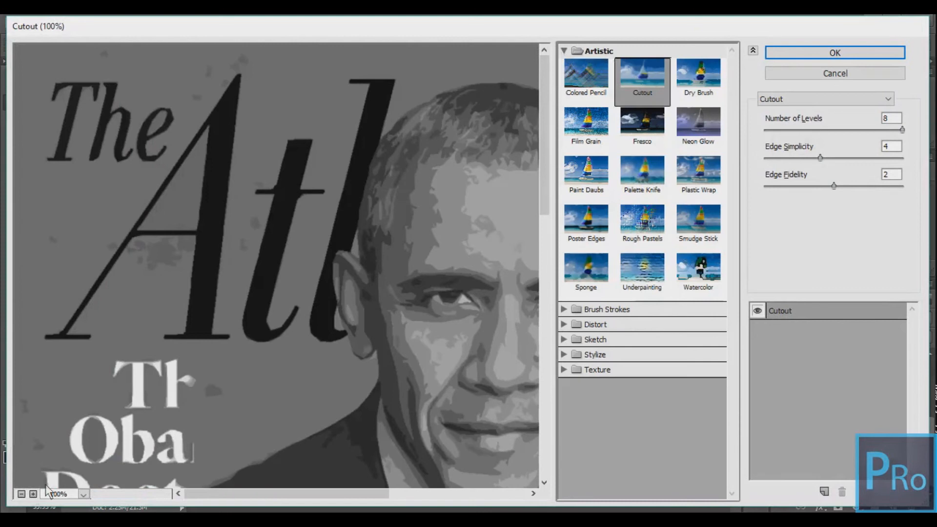
pyautogui.click(21, 493)
pyautogui.click(21, 493)
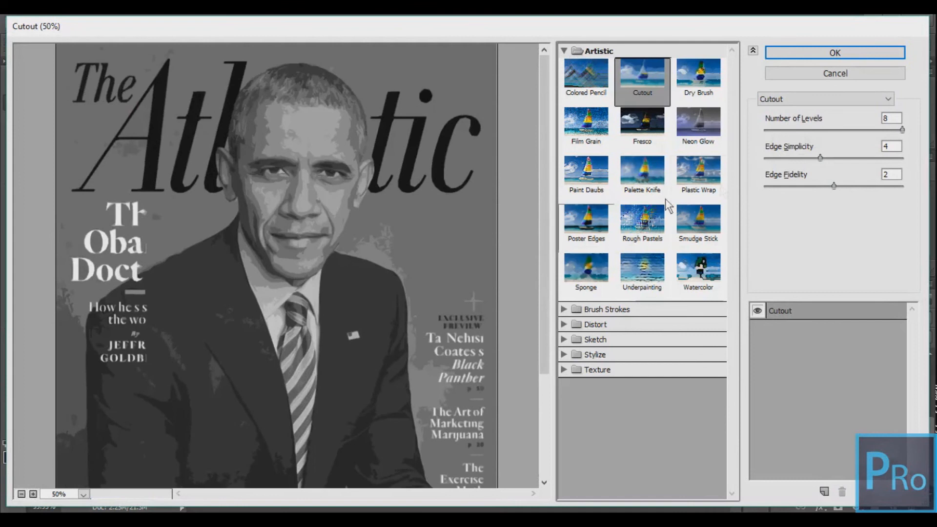
pyautogui.moveTo(902, 130); pyautogui.dragTo(807, 156)
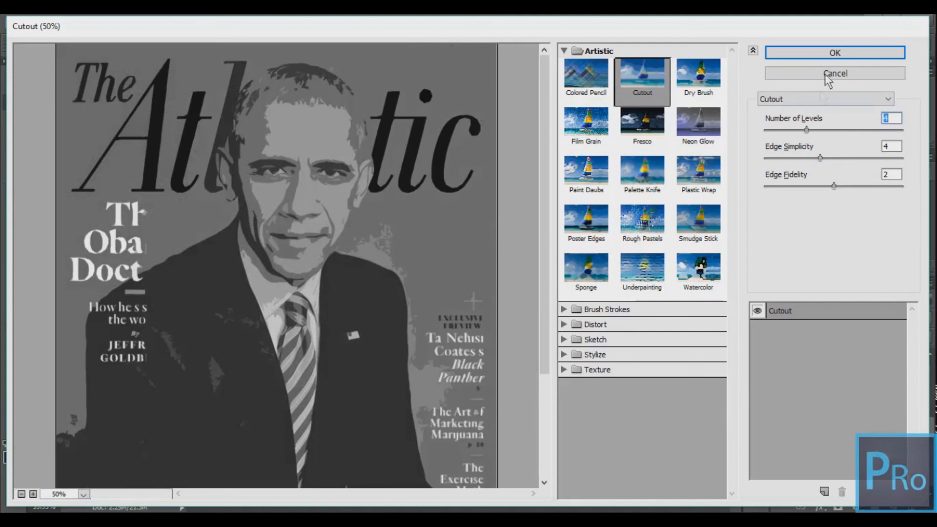
pyautogui.click(832, 55)
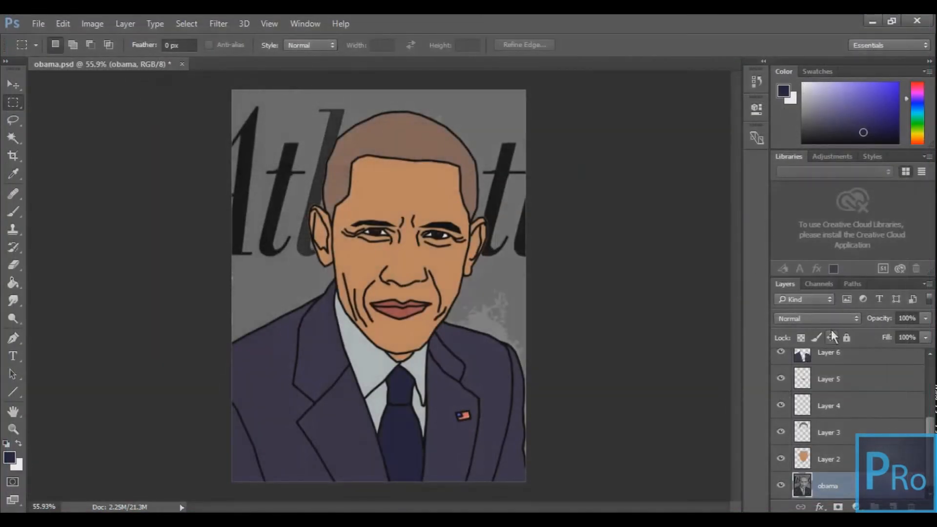
# Step: Set the obama layer's blend mode to Hard Light and move it directly beneath the line-art layer (Layer 1)
pyautogui.click(842, 319)
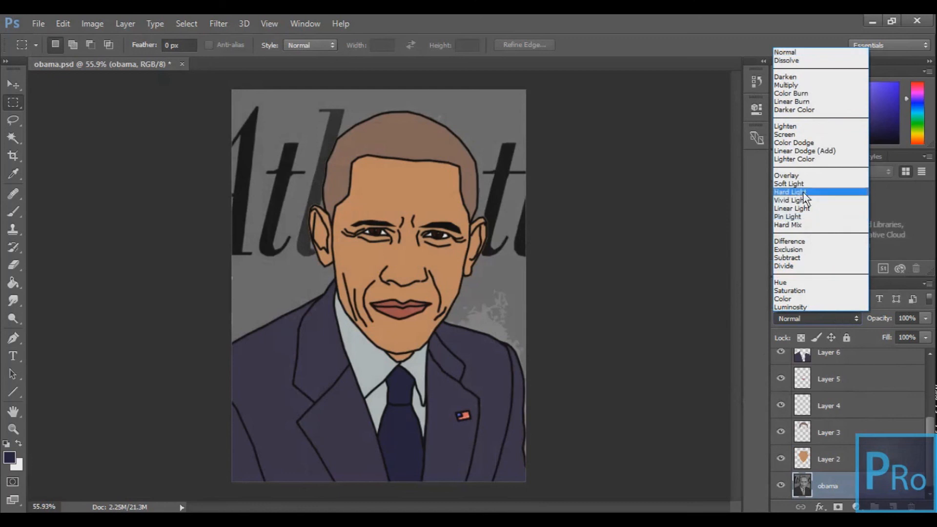
pyautogui.click(806, 192)
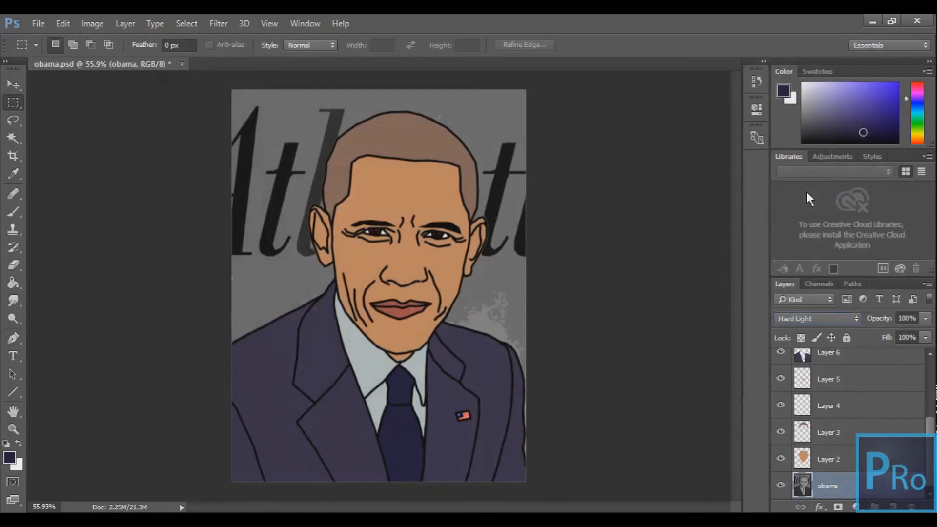
pyautogui.moveTo(833, 487); pyautogui.dragTo(843, 376)
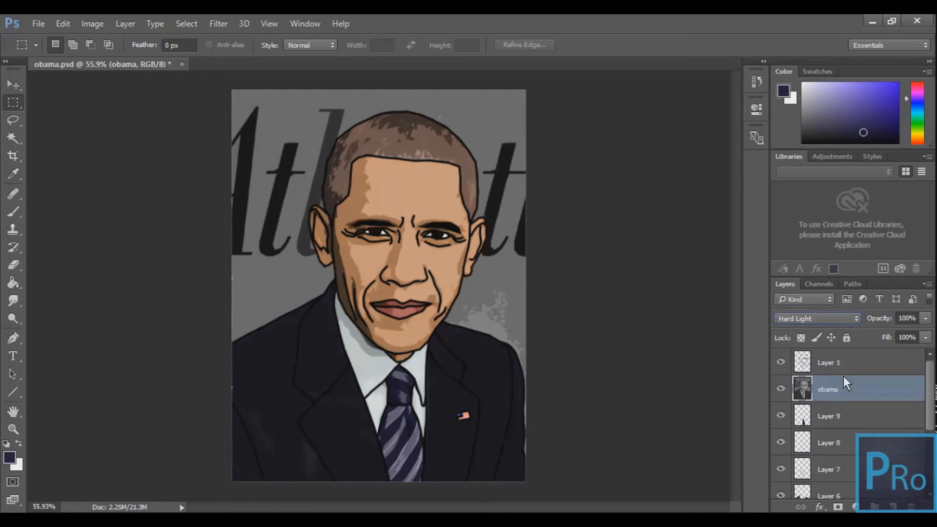
# Step: Reduce the obama layer's opacity to 50%
pyautogui.click(925, 318)
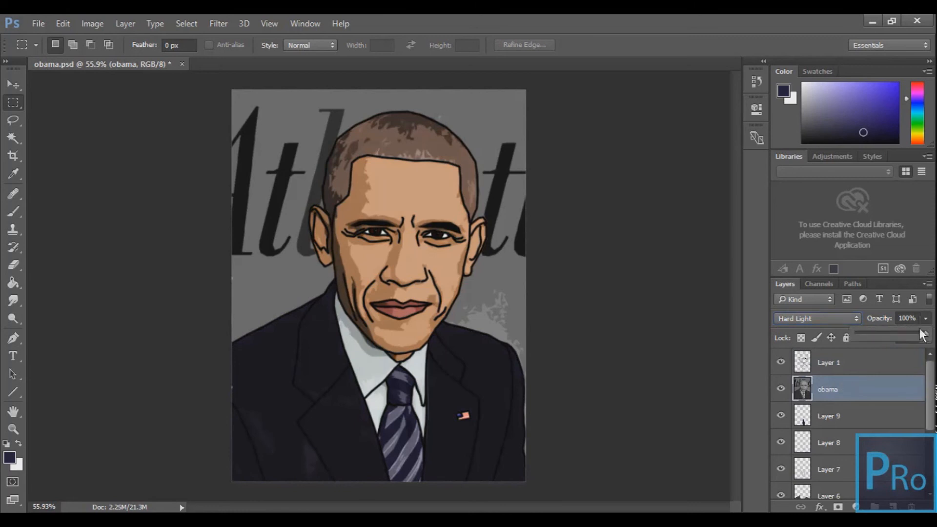
pyautogui.moveTo(926, 337); pyautogui.dragTo(898, 335)
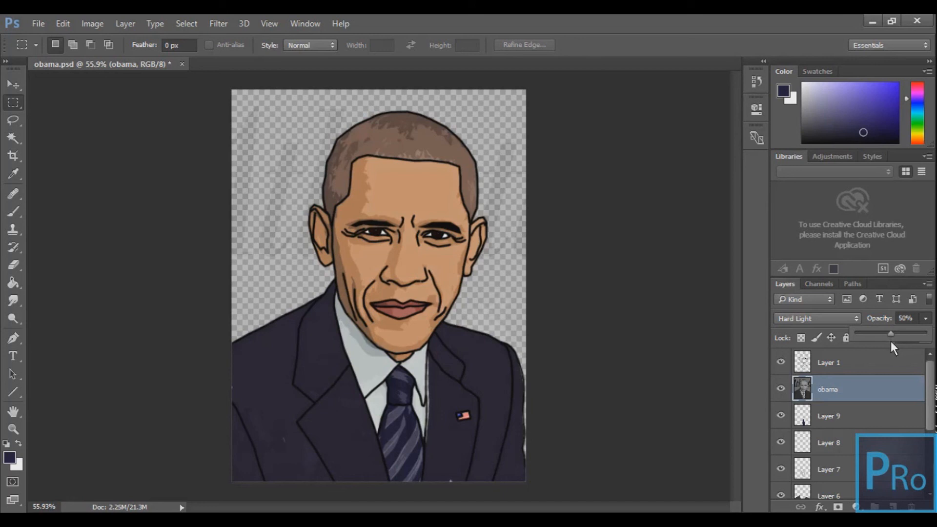
pyautogui.click(252, 151)
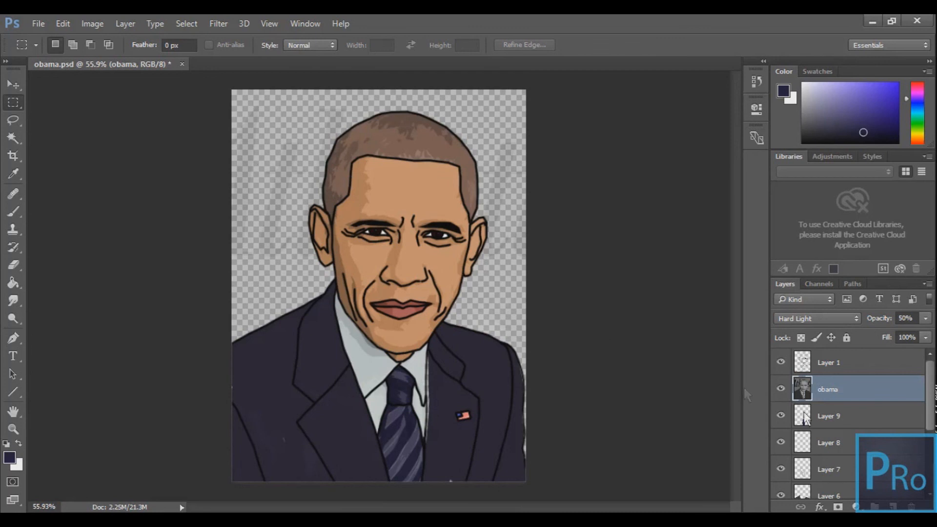
# Step: Add a new layer (Layer 10) above the obama layer and set the foreground colour to light blue, #94e2f3
pyautogui.click(894, 509)
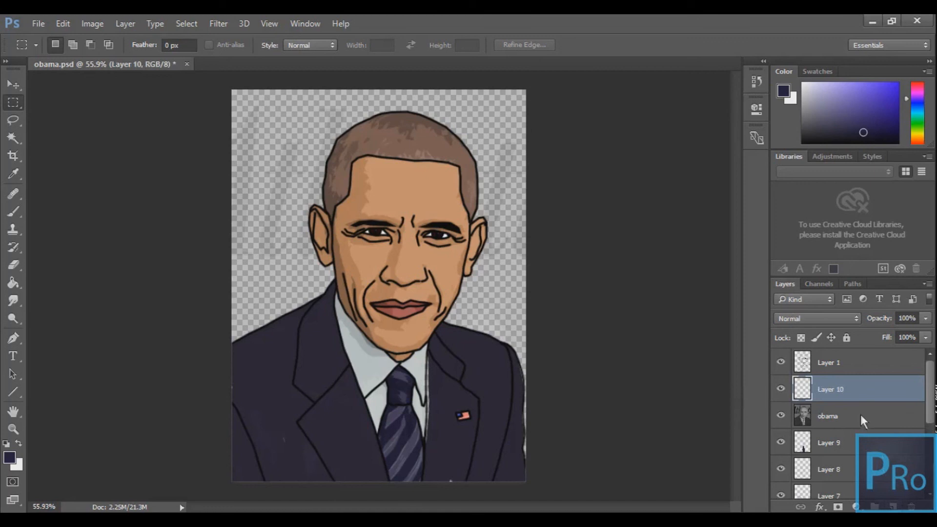
pyautogui.click(13, 266)
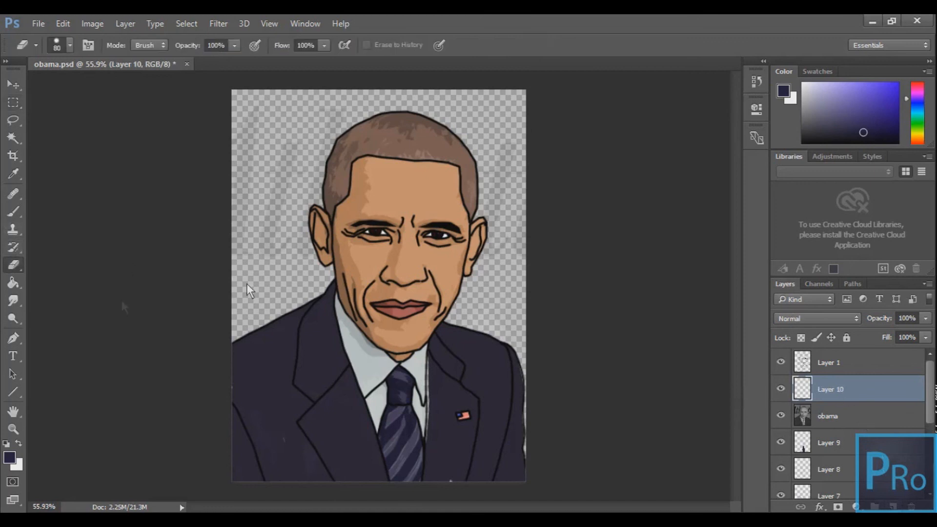
pyautogui.rightClick(251, 277)
pyautogui.click(9, 459)
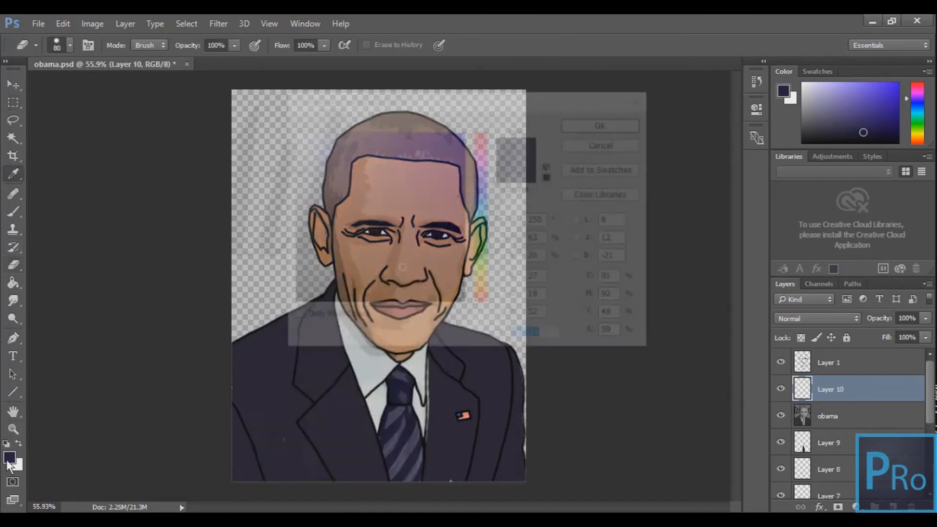
pyautogui.moveTo(489, 182); pyautogui.dragTo(483, 213)
pyautogui.moveTo(429, 196)
pyautogui.mouseDown()
pyautogui.moveTo(381, 153)
pyautogui.moveTo(430, 150)
pyautogui.moveTo(360, 139)
pyautogui.mouseUp()
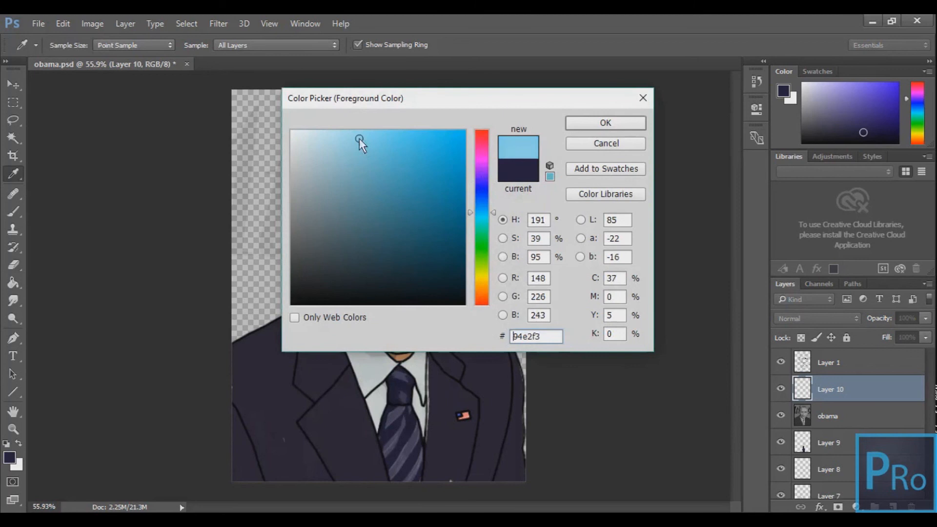
pyautogui.click(576, 125)
pyautogui.press('e')
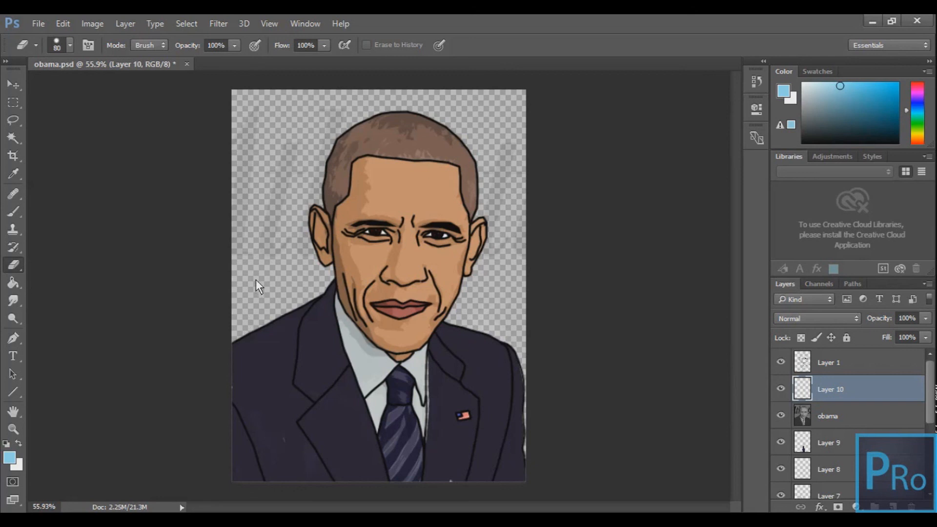
# Step: Paint the entire canvas light blue on Layer 10 with a 148 px brush
pyautogui.press('b')
pyautogui.rightClick(312, 301)
pyautogui.moveTo(328, 277)
pyautogui.mouseDown()
pyautogui.moveTo(337, 82)
pyautogui.moveTo(494, 307)
pyautogui.moveTo(429, 439)
pyautogui.moveTo(258, 166)
pyautogui.mouseUp()
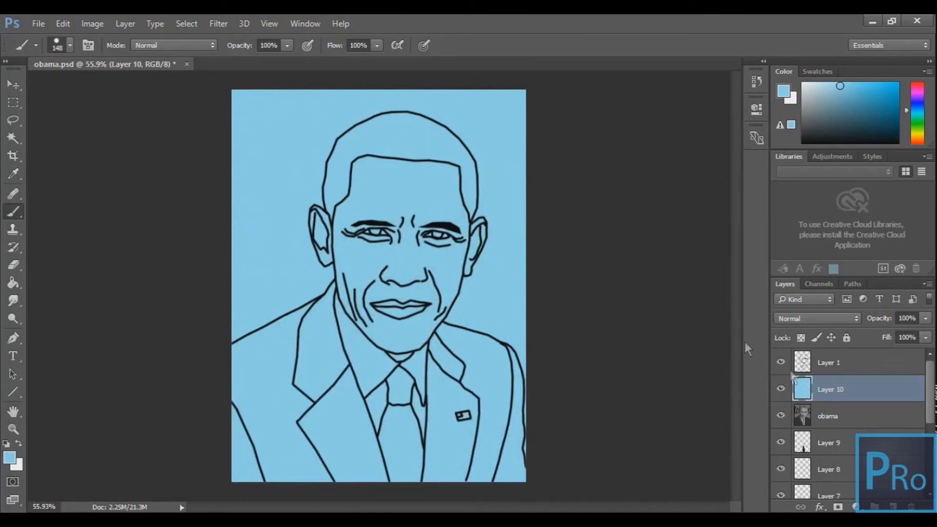
# Step: Move the light blue Layer 10 down the layer stack to directly beneath Layer 2
pyautogui.scroll(-5, 847, 390)
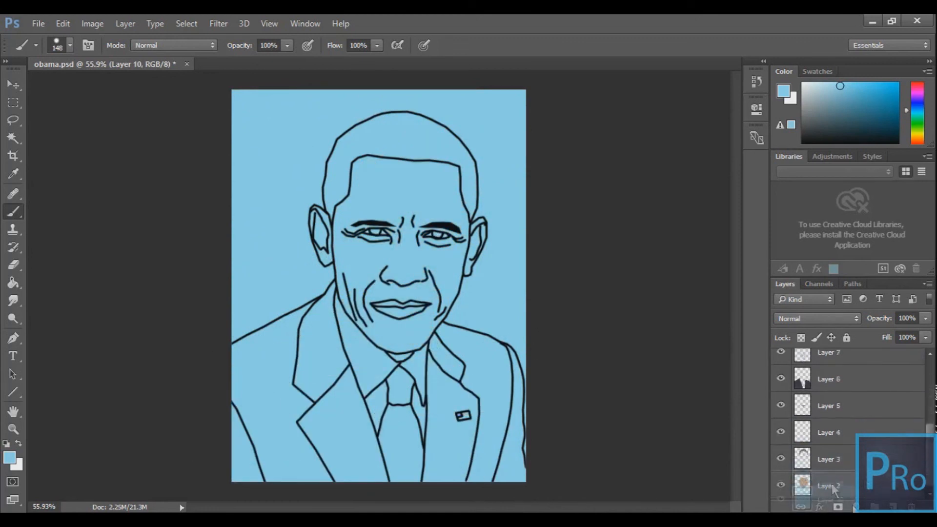
pyautogui.moveTo(805, 510); pyautogui.dragTo(820, 493)
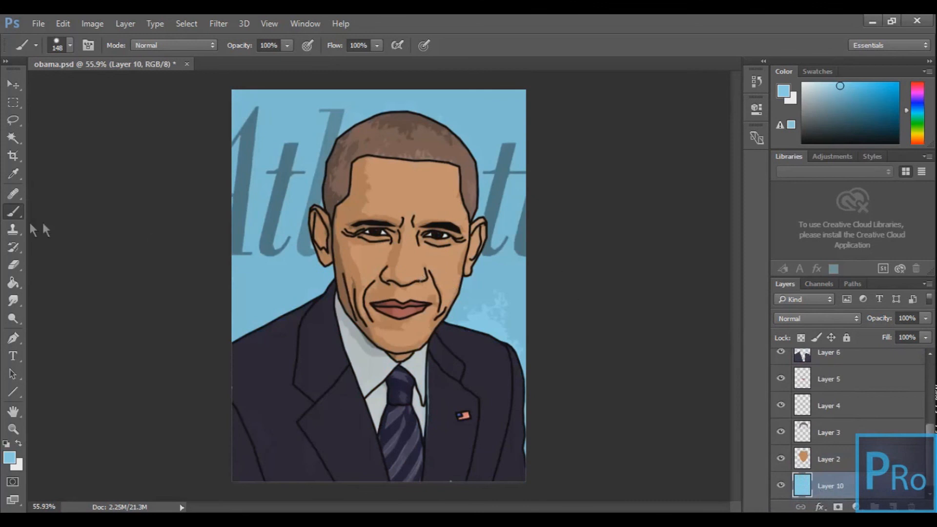
# Step: Erase the magazine lettering and background texture around the figure on the obama layer with an 80 px eraser
pyautogui.click(13, 265)
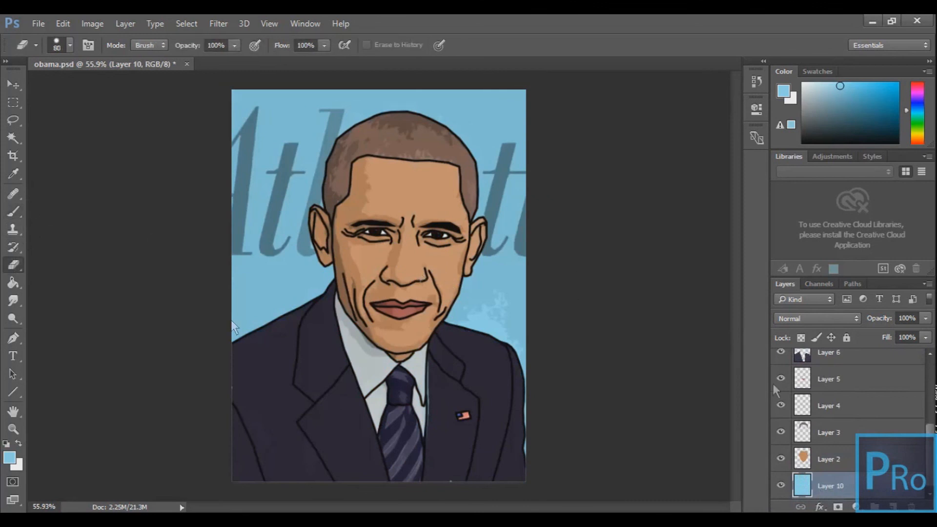
pyautogui.scroll(2, 847, 420)
pyautogui.scroll(3, 844, 414)
pyautogui.click(827, 386)
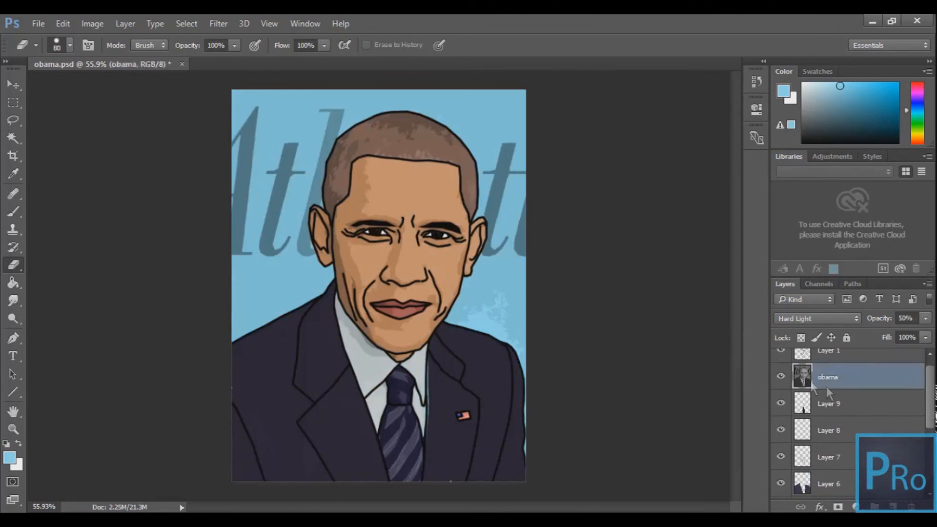
pyautogui.scroll(3, 220, 216)
pyautogui.scroll(2, 221, 219)
pyautogui.moveTo(261, 288)
pyautogui.mouseDown()
pyautogui.moveTo(249, 234)
pyautogui.moveTo(273, 207)
pyautogui.moveTo(318, 316)
pyautogui.moveTo(283, 298)
pyautogui.moveTo(242, 410)
pyautogui.moveTo(275, 431)
pyautogui.moveTo(333, 384)
pyautogui.moveTo(289, 295)
pyautogui.mouseUp()
pyautogui.scroll(3, 256, 293)
pyautogui.scroll(-3, 315, 283)
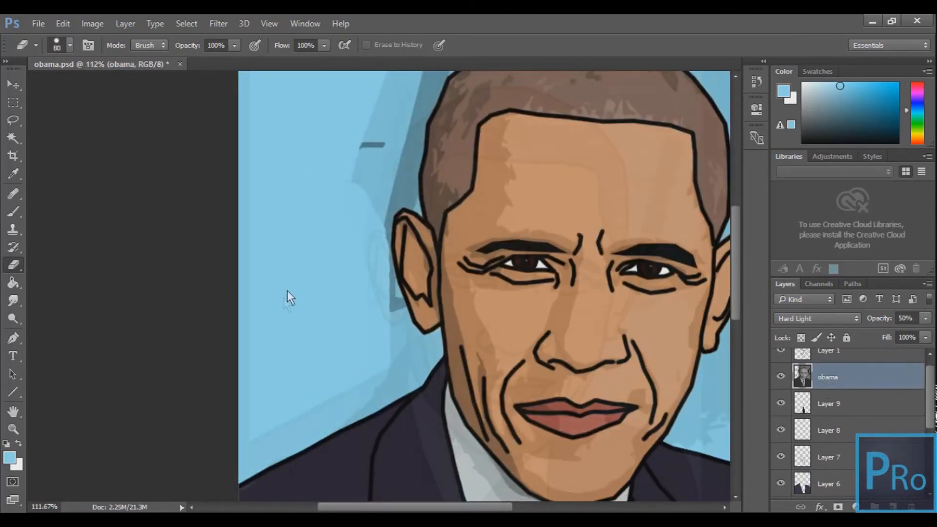
pyautogui.scroll(-2, 287, 291)
pyautogui.moveTo(481, 76)
pyautogui.mouseDown()
pyautogui.moveTo(509, 126)
pyautogui.moveTo(569, 160)
pyautogui.moveTo(511, 147)
pyautogui.moveTo(531, 241)
pyautogui.mouseUp()
pyautogui.moveTo(502, 321)
pyautogui.mouseDown()
pyautogui.moveTo(545, 374)
pyautogui.moveTo(547, 309)
pyautogui.moveTo(525, 328)
pyautogui.mouseUp()
# Step: Reduce the eraser to 18 px and erase the leftover grey shading along the head, ears and shoulders on the obama layer
pyautogui.rightClick(514, 302)
pyautogui.moveTo(463, 355); pyautogui.dragTo(468, 367)
pyautogui.scroll(-2, 469, 361)
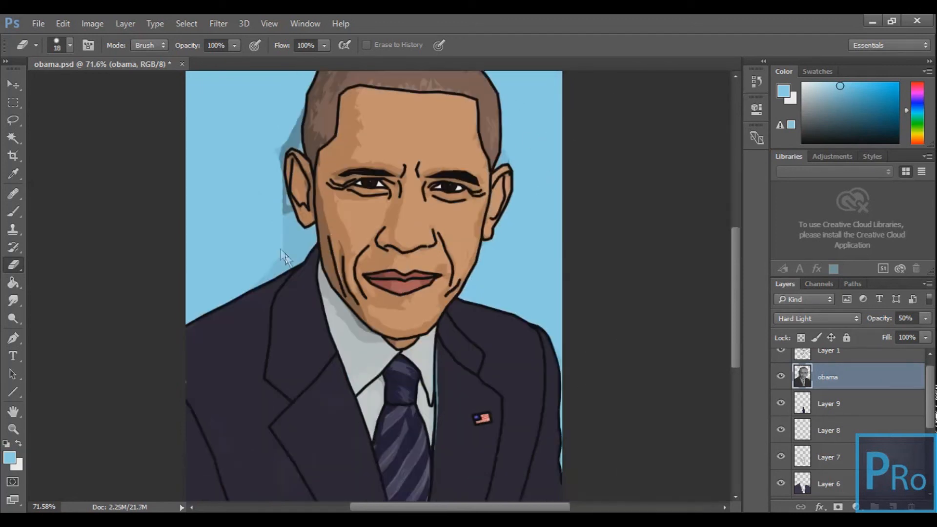
pyautogui.scroll(5, 490, 205)
pyautogui.moveTo(507, 215); pyautogui.dragTo(527, 230)
pyautogui.moveTo(142, 169)
pyautogui.mouseDown()
pyautogui.moveTo(163, 210)
pyautogui.moveTo(151, 181)
pyautogui.moveTo(137, 272)
pyautogui.moveTo(177, 338)
pyautogui.moveTo(163, 393)
pyautogui.moveTo(175, 343)
pyautogui.mouseUp()
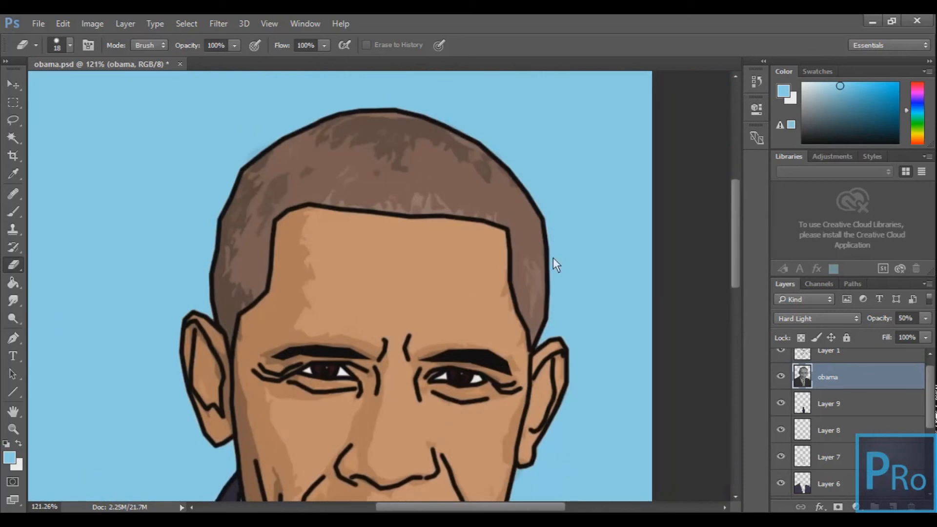
pyautogui.scroll(-5, 566, 375)
pyautogui.scroll(1, 567, 375)
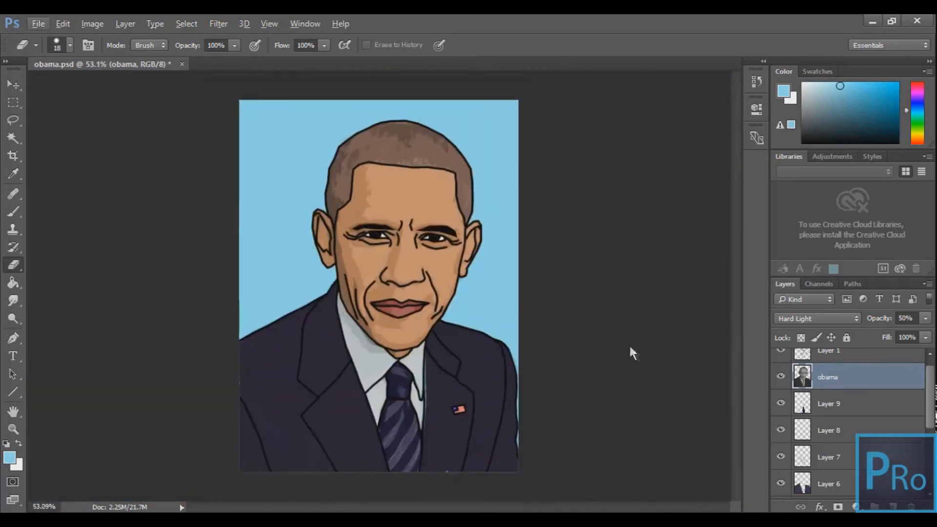
# Step: Make the line-art layer (Layer 1) active and switch to the Rectangular Marquee tool
pyautogui.moveTo(930, 401); pyautogui.dragTo(935, 369)
pyautogui.click(888, 364)
pyautogui.scroll(-5, 910, 391)
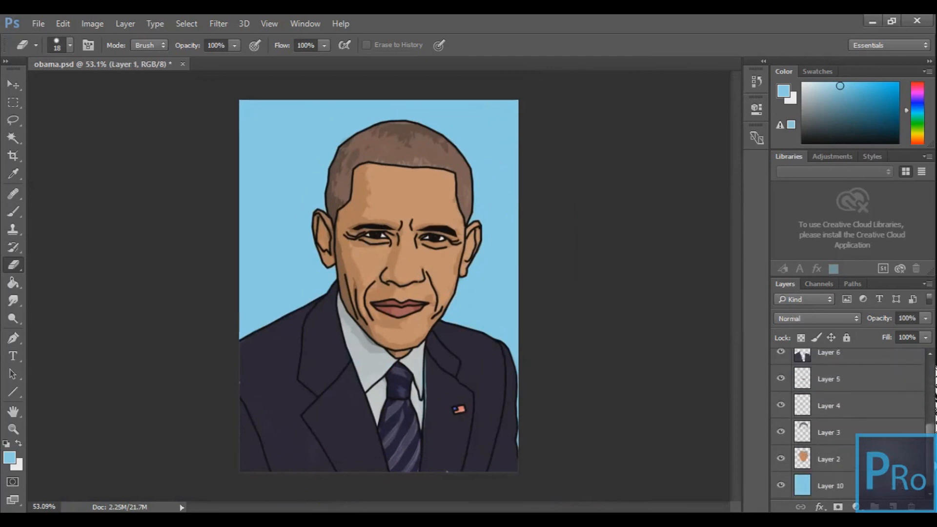
pyautogui.scroll(5, 849, 425)
pyautogui.click(12, 101)
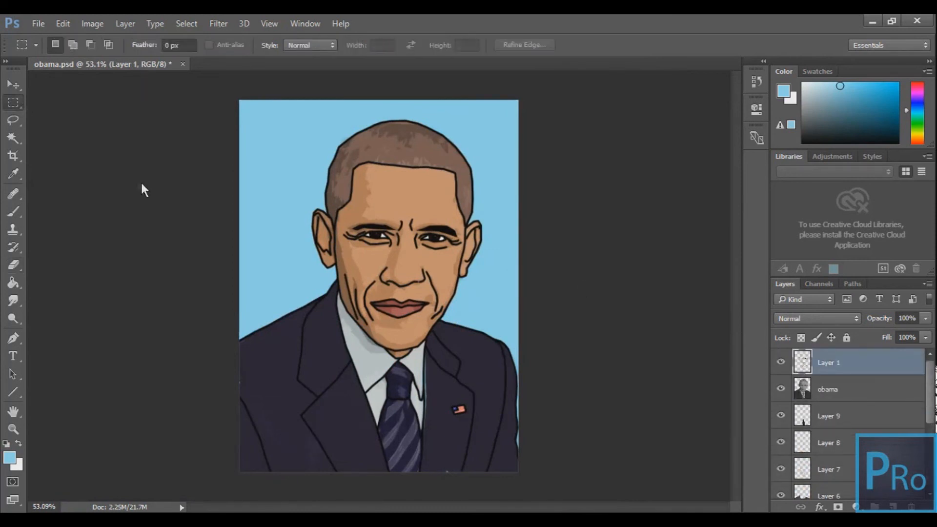